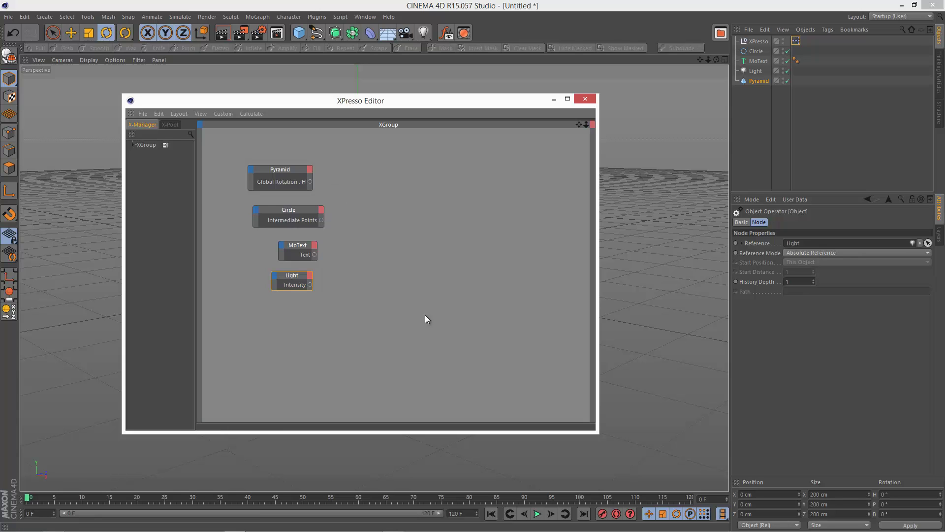
Step: Review the Pyramid, Light and Circle objects, then reopen the XPresso node editor
left_click(554, 100)
left_click(843, 164)
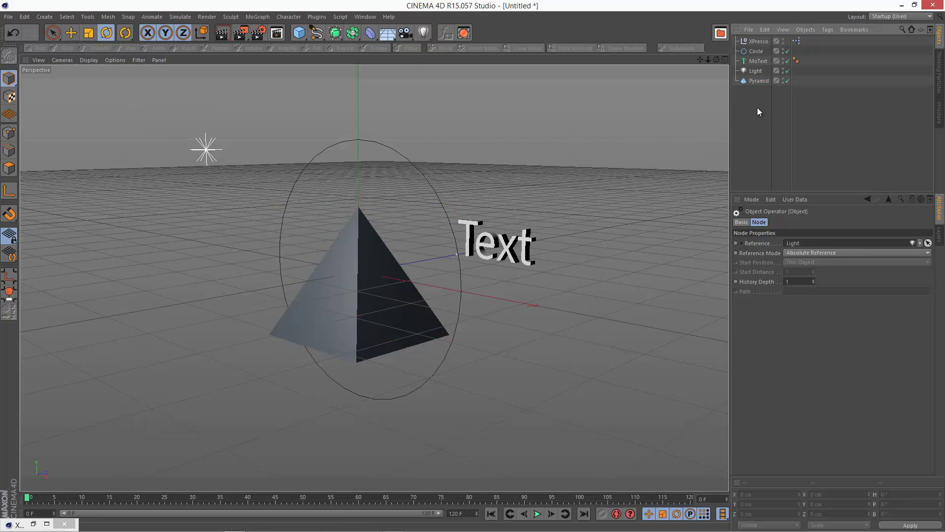
left_click(757, 81)
left_click(758, 70)
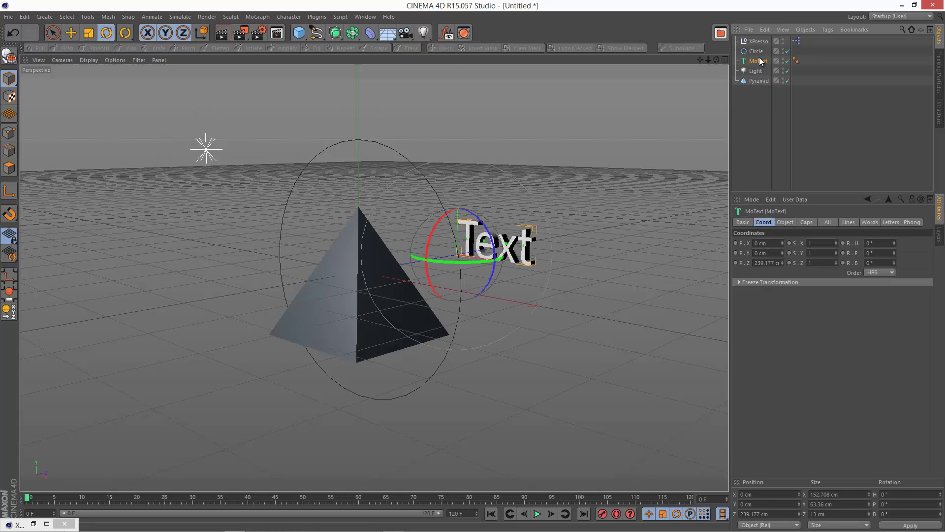
left_click(757, 51)
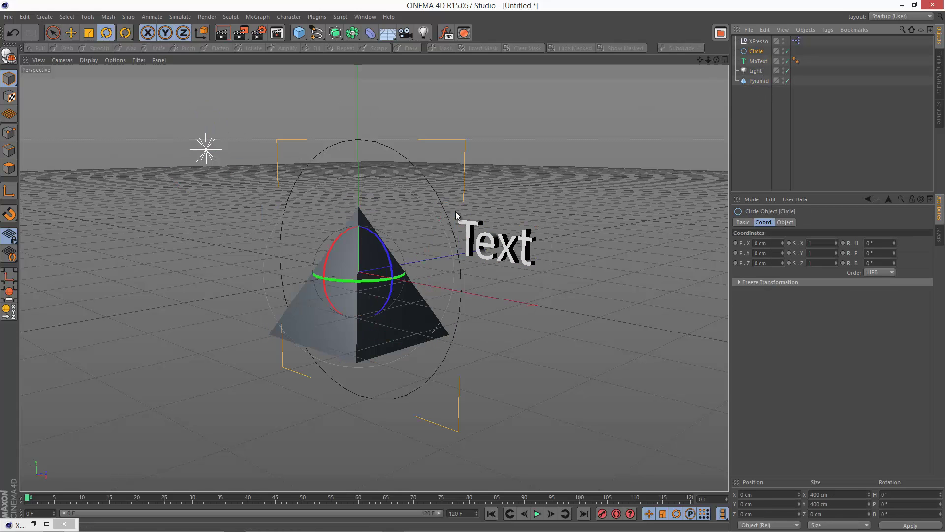
left_click(757, 42)
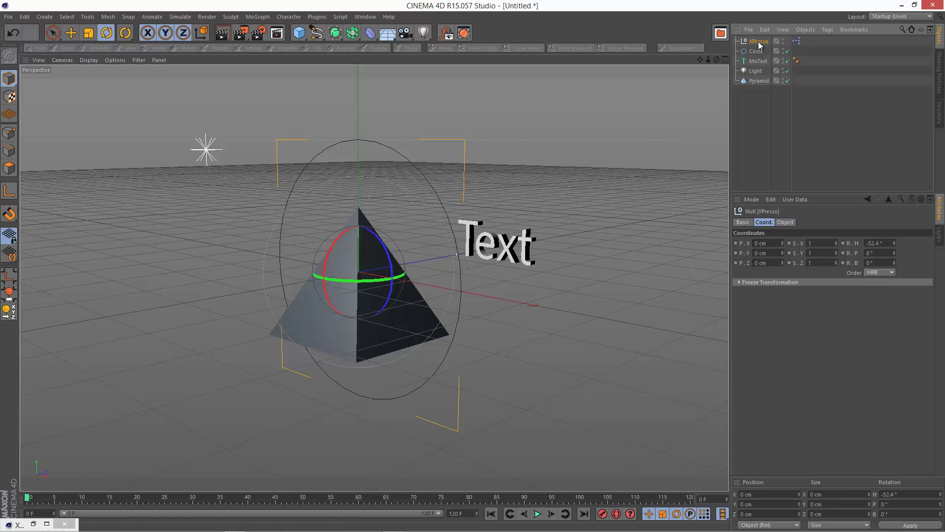
double_click(796, 41)
left_click_drag(424, 104, 460, 113)
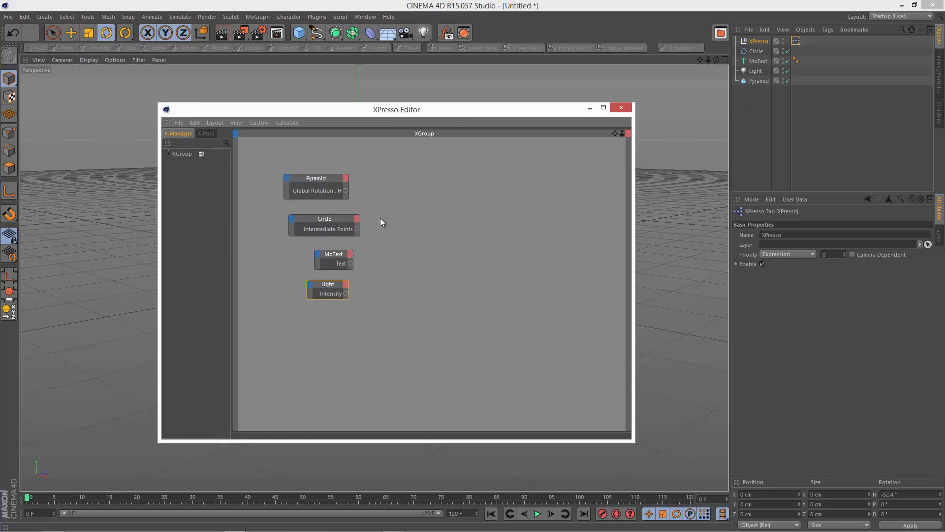
Step: Replace the Pyramid node's old rotation output with Global Rotation . H
left_click_drag(346, 190, 357, 215)
left_click(346, 178)
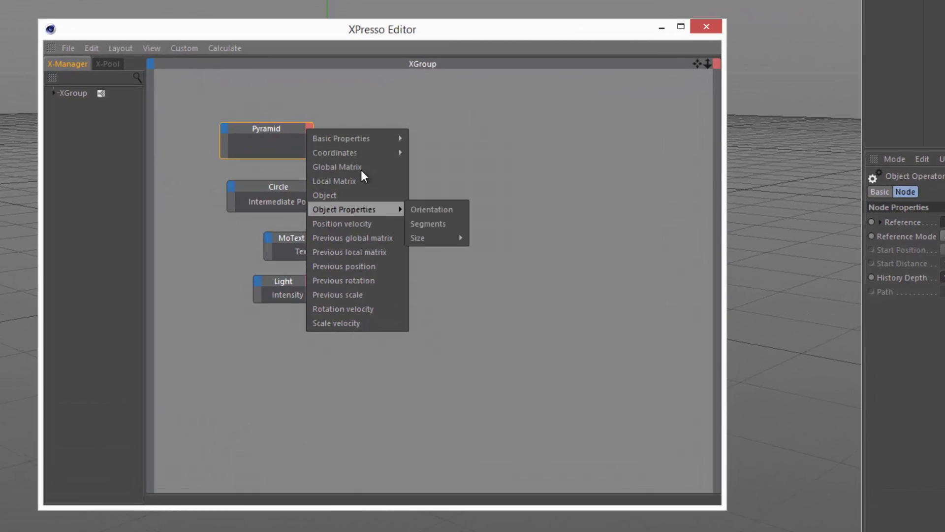
mouse_move(383, 153)
mouse_move(465, 181)
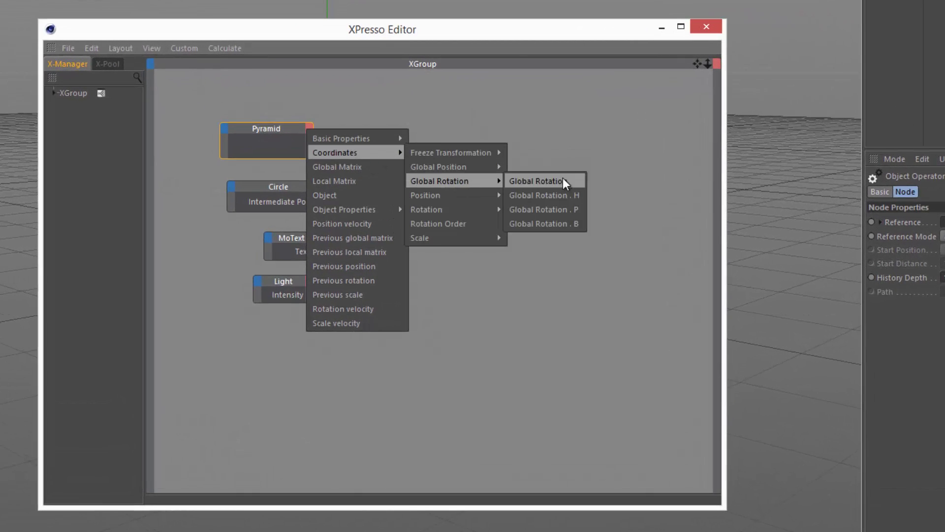
left_click(554, 197)
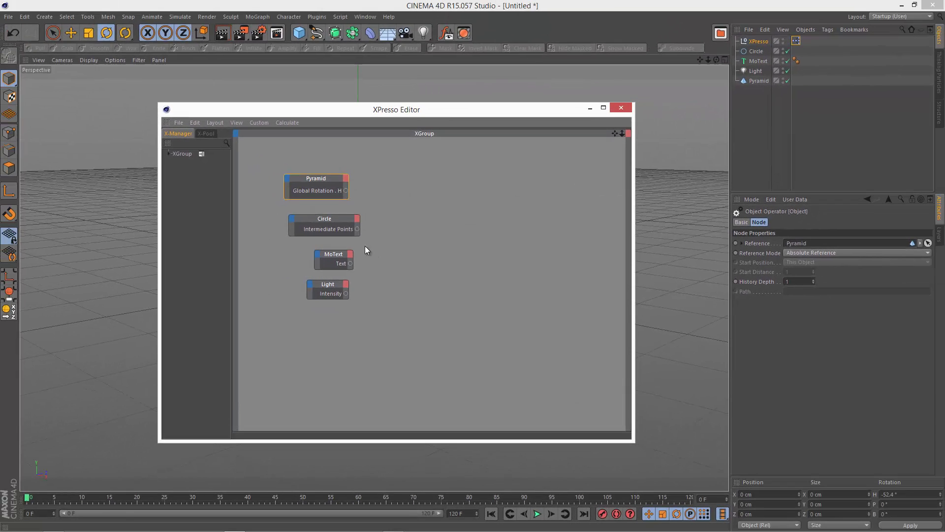
Step: Add Intermediate Points as an output port on the Circle node
left_click(294, 190)
left_click(757, 51)
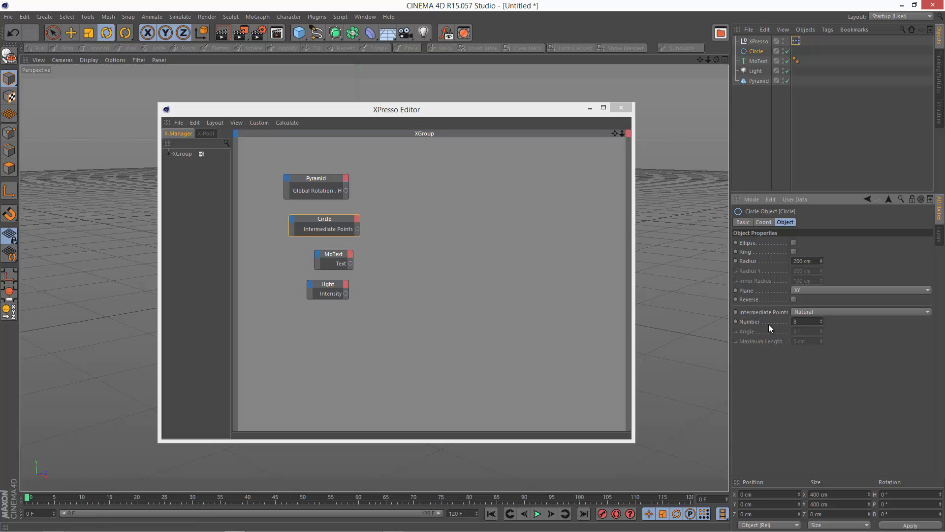
left_click(357, 226)
left_click(356, 221)
mouse_move(406, 273)
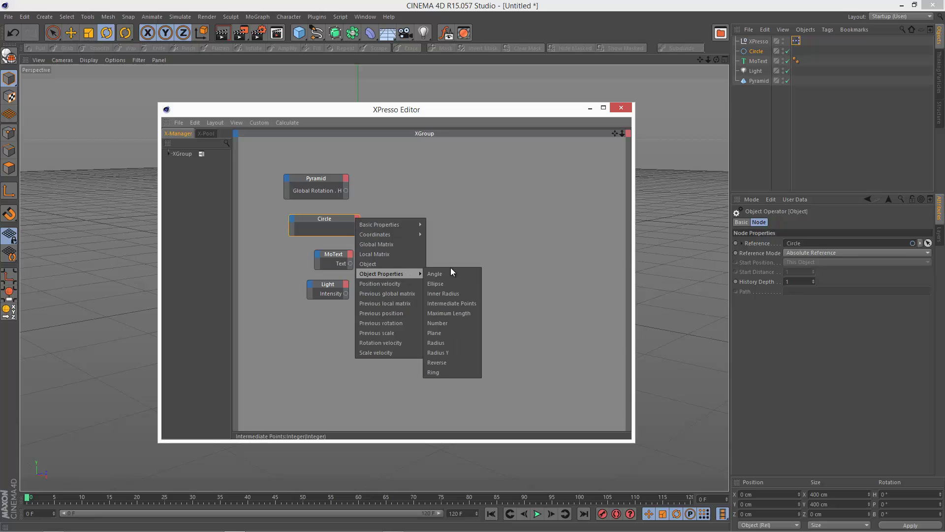
left_click(451, 304)
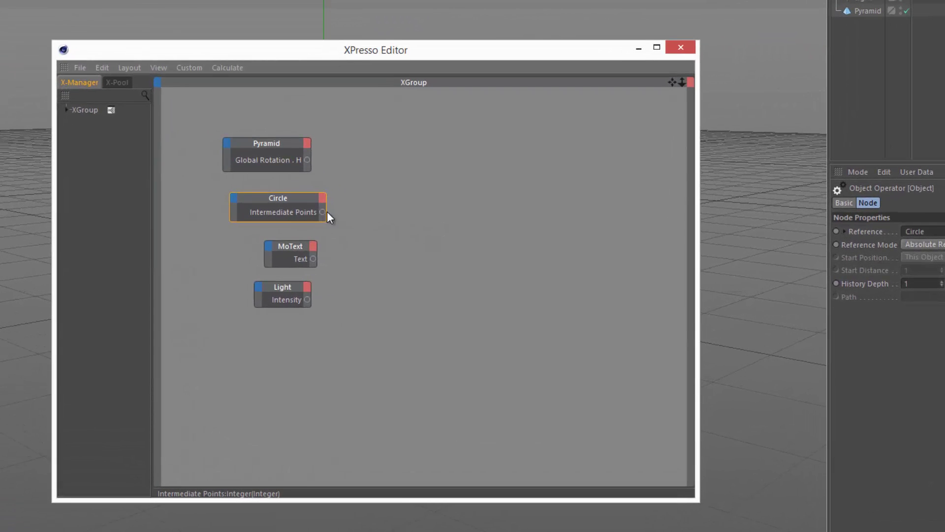
Step: Add Text as an output port on the MoText node and select the Light node
left_click(301, 246)
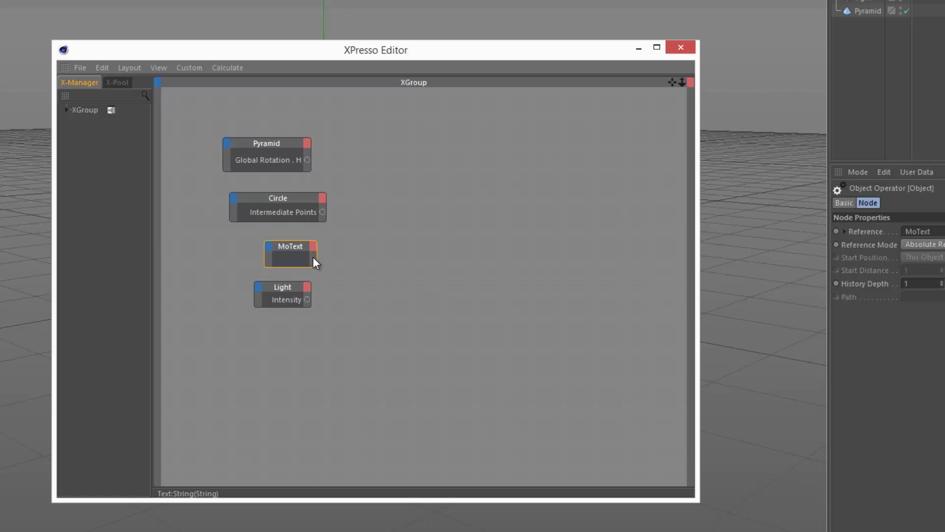
left_click(312, 250)
mouse_move(357, 374)
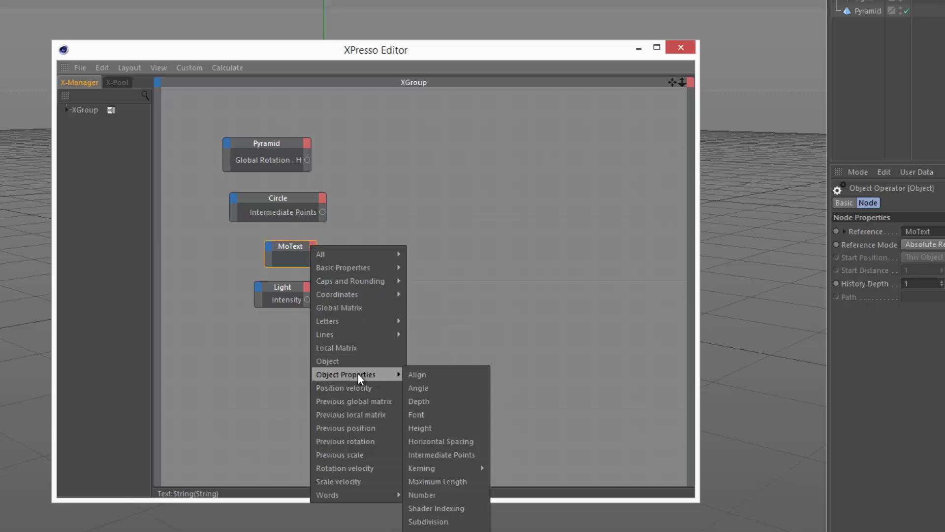
left_click(450, 522)
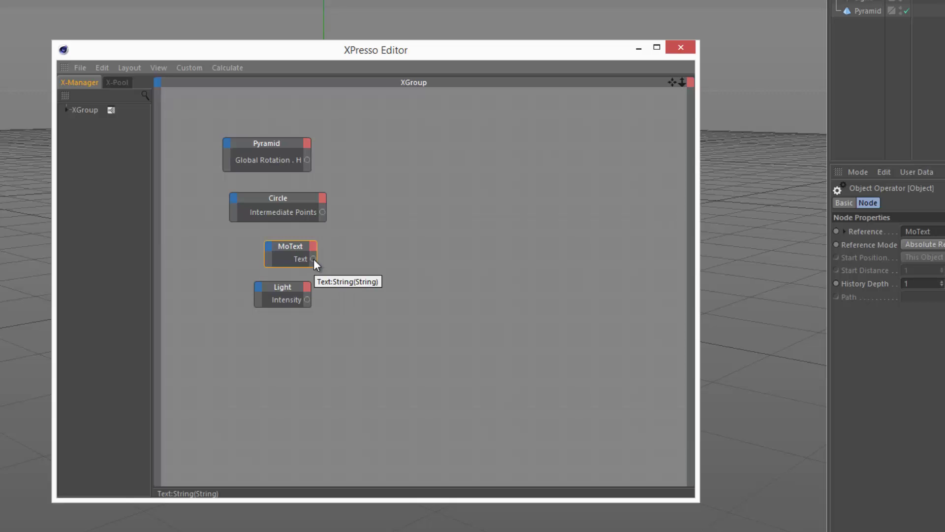
left_click(289, 287)
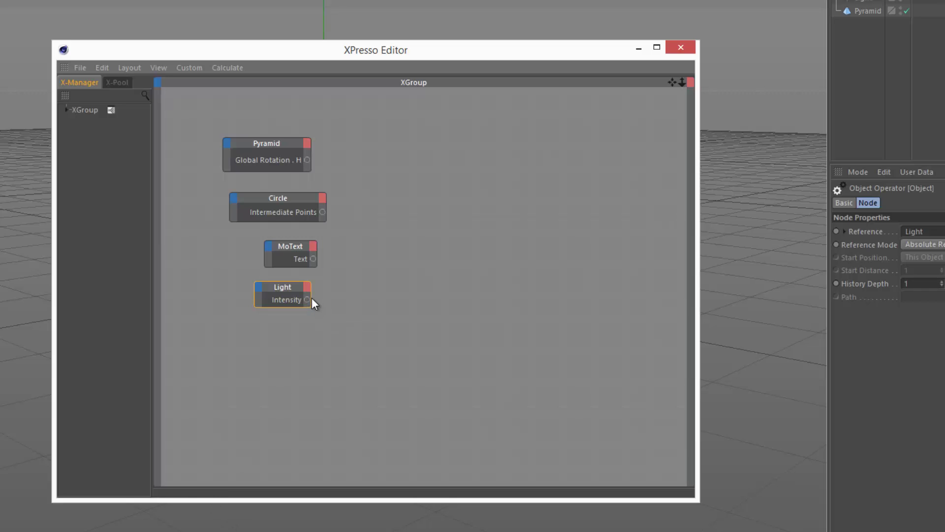
Step: Search the operator library for 'result' and drop a Result node linked to the Pyramid's heading
left_click(146, 93)
type("res")
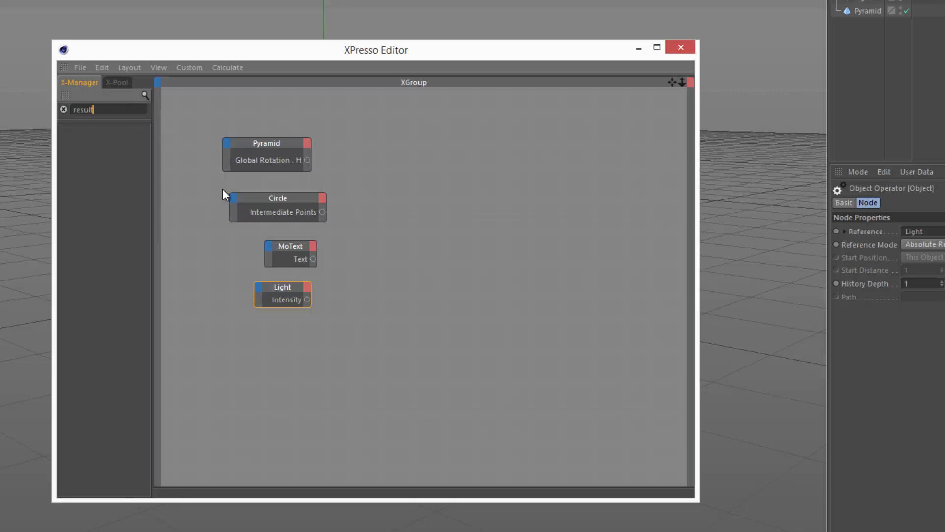
type("ult")
left_click(116, 83)
left_click(145, 95)
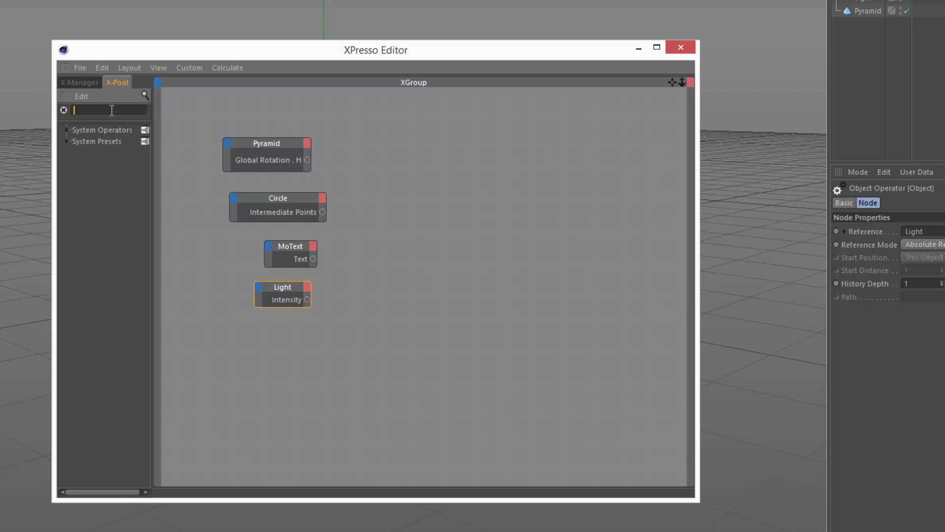
type("result")
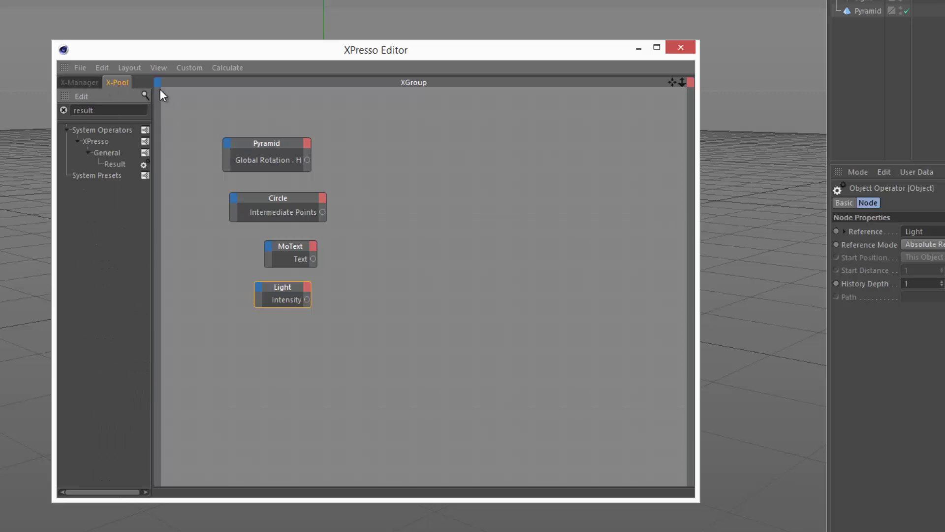
left_click_drag(115, 164, 307, 160)
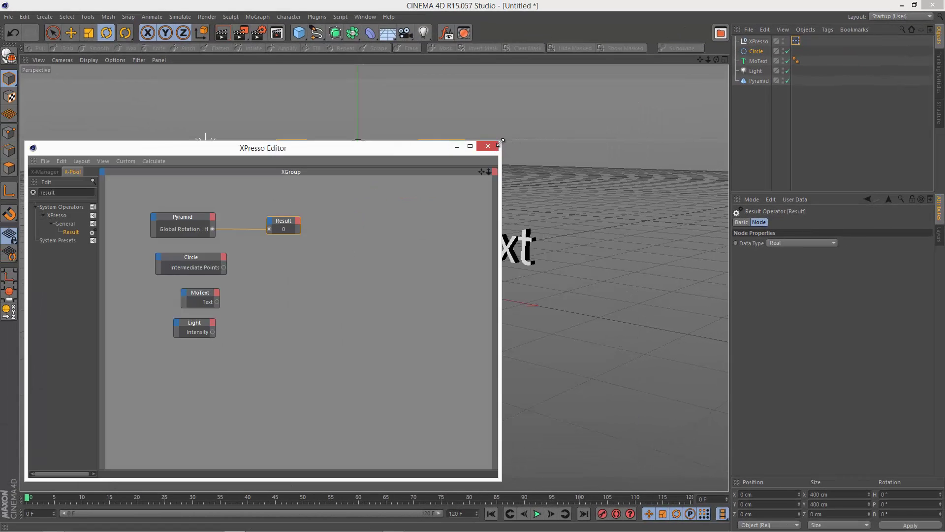
Step: Rotate the pyramid's heading to 50° and enlarge the XPresso Editor to show every node
left_click_drag(294, 215, 294, 214)
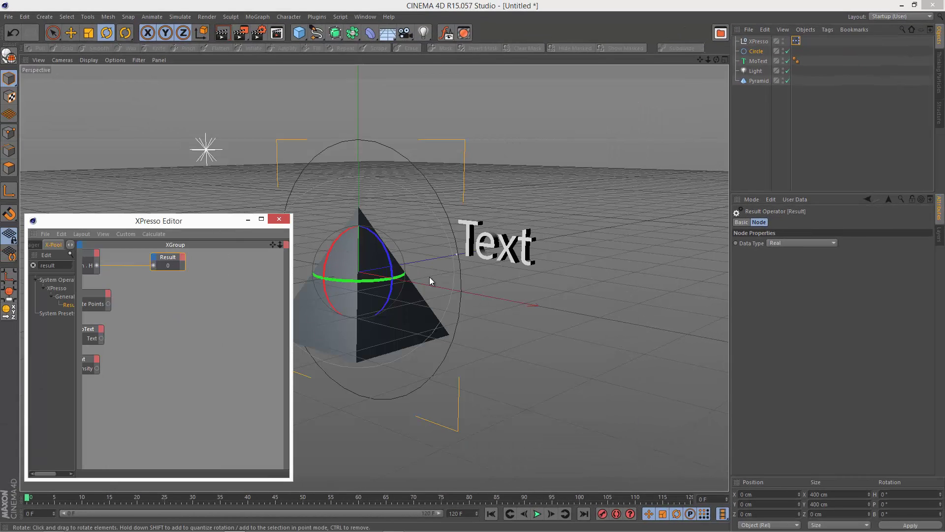
left_click(759, 80)
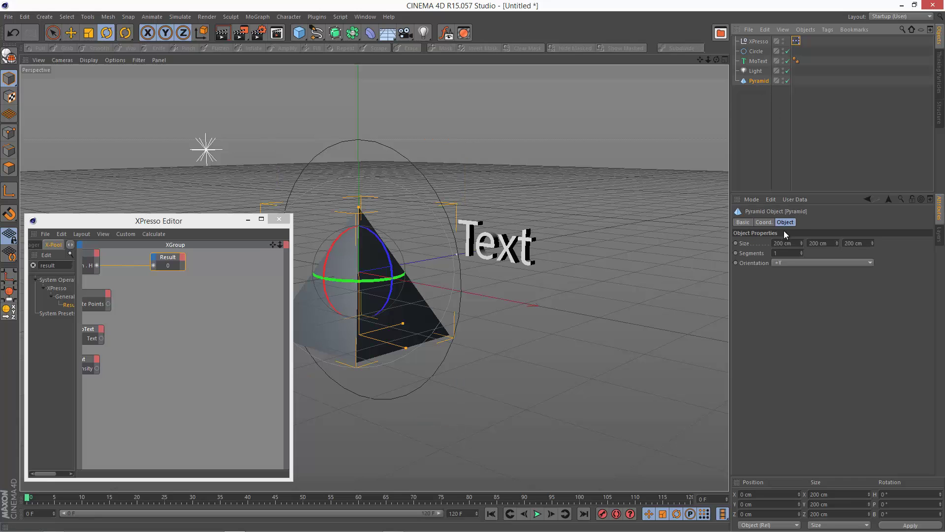
left_click(764, 222)
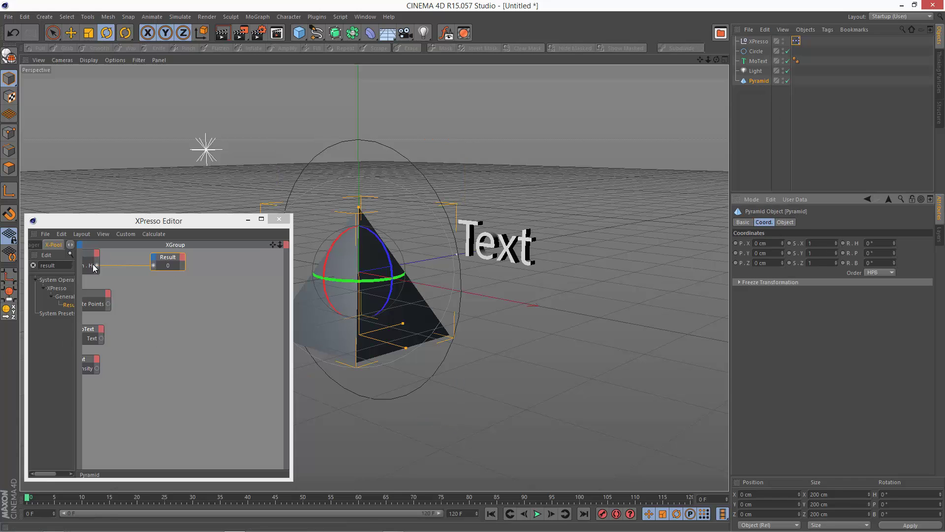
left_click_drag(893, 239, 892, 243)
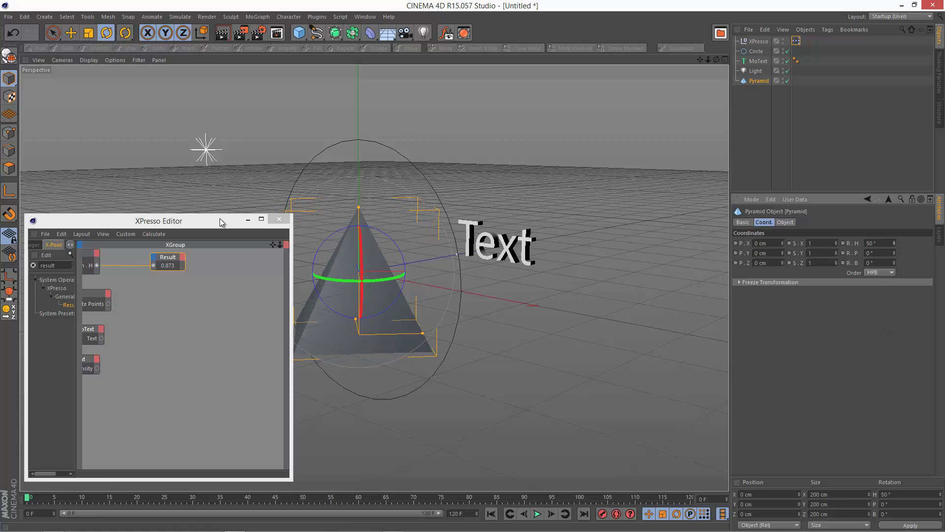
left_click_drag(251, 221, 272, 176)
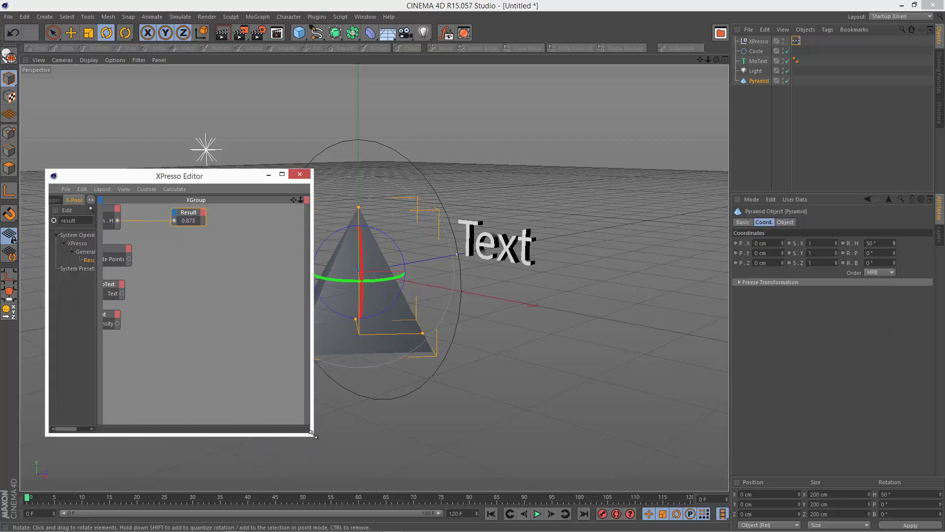
left_click_drag(313, 435, 533, 481)
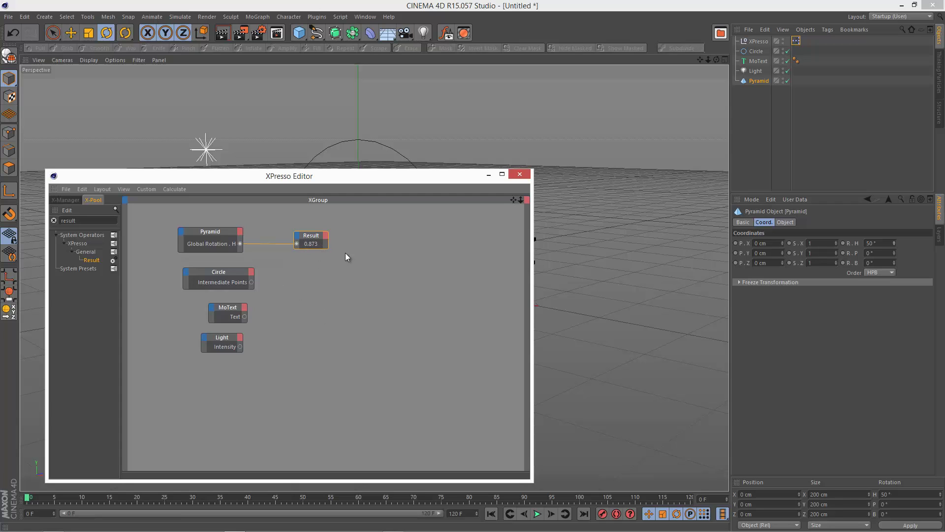
mouse_move(88, 530)
left_click(53, 525)
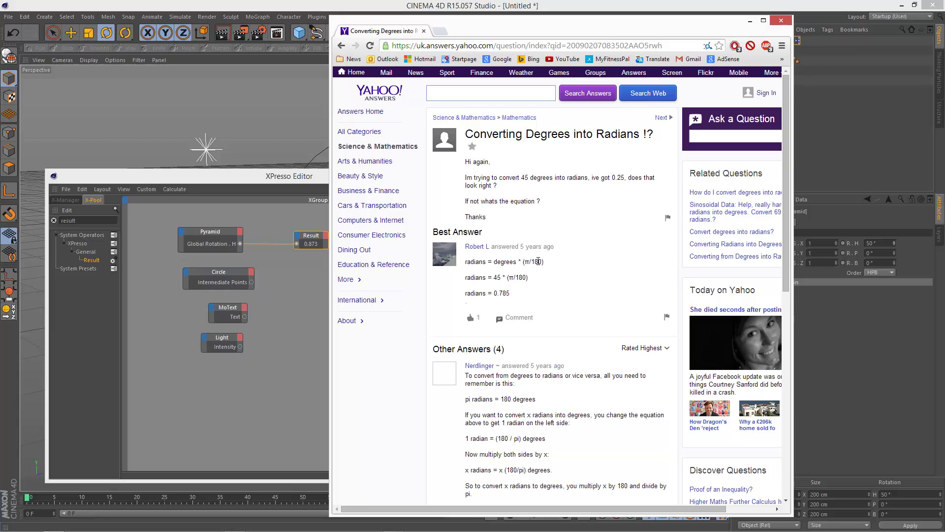
left_click(750, 22)
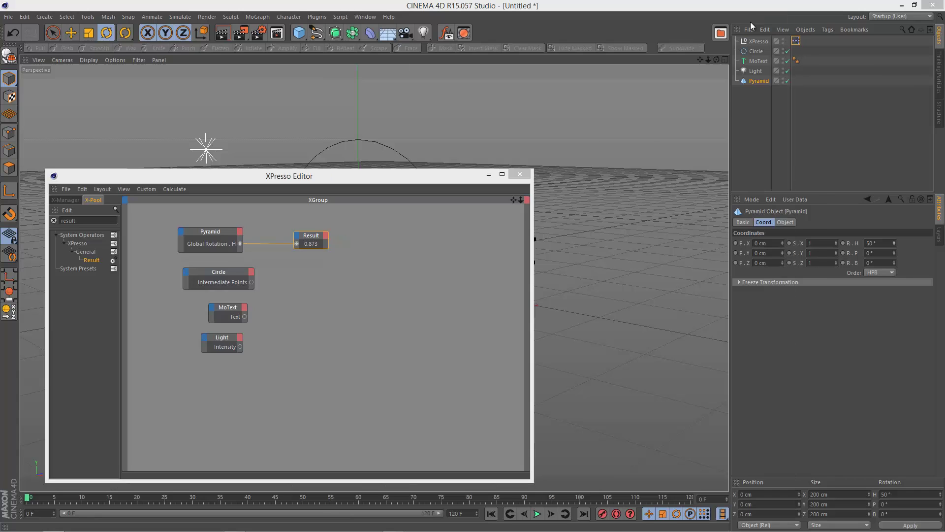
Step: Add a Formula node from the graph's context menu and enable Use Port Names
right_click(294, 266)
mouse_move(334, 271)
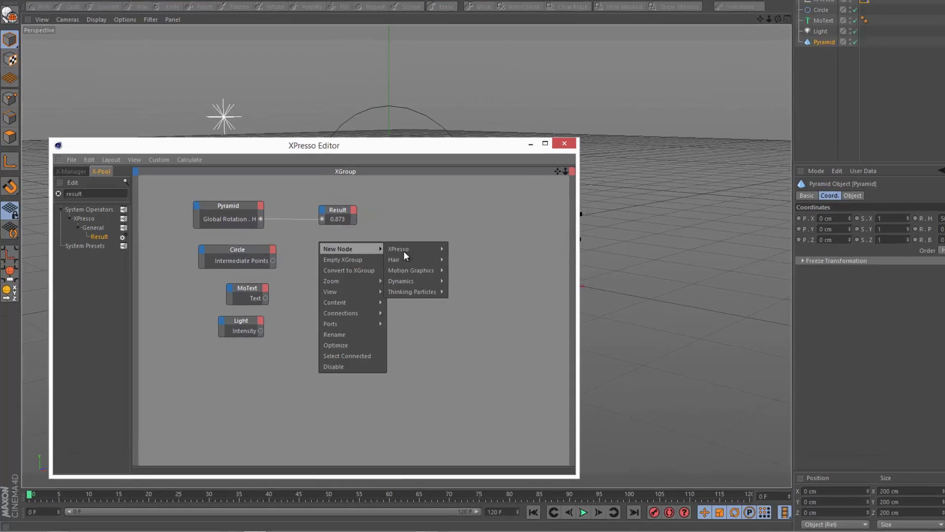
mouse_move(418, 245)
mouse_move(470, 278)
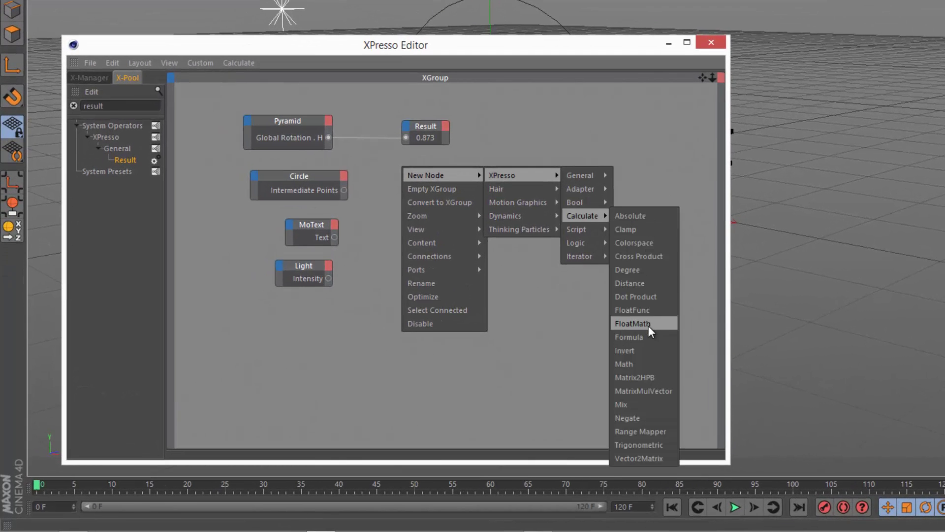
left_click(637, 337)
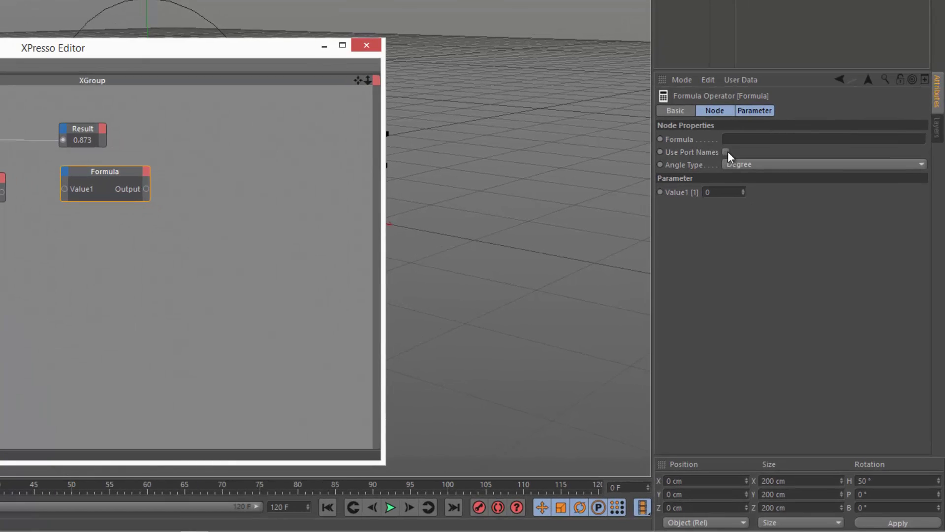
left_click(726, 152)
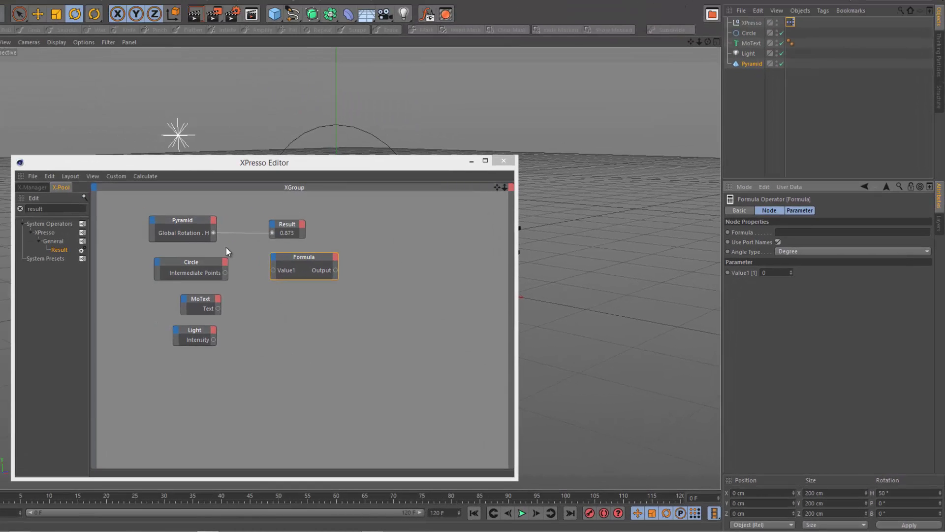
Step: Wire the Pyramid's Global Rotation . H into Formula Value1 and enter Value1 / (Pi/180)
left_click(212, 232)
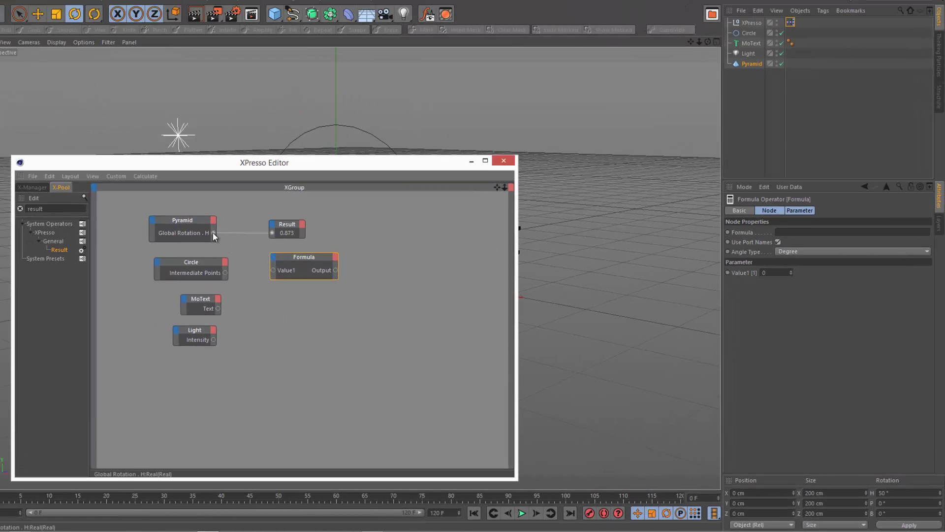
left_click_drag(271, 268, 274, 269)
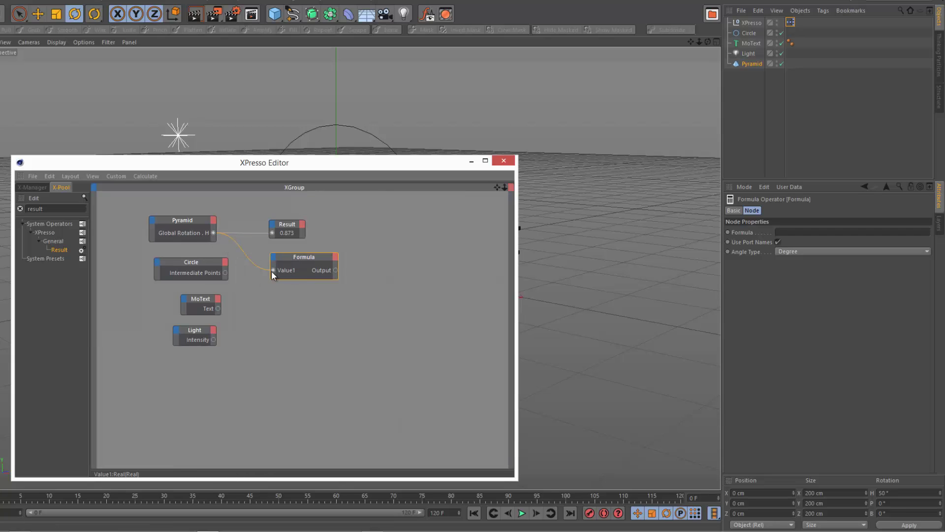
left_click(794, 232)
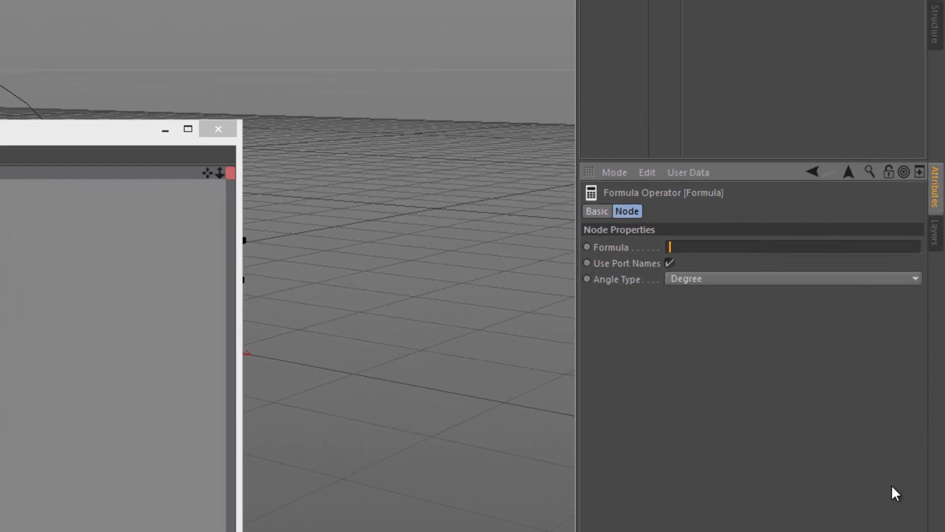
type("Value1 / (Pi/180)")
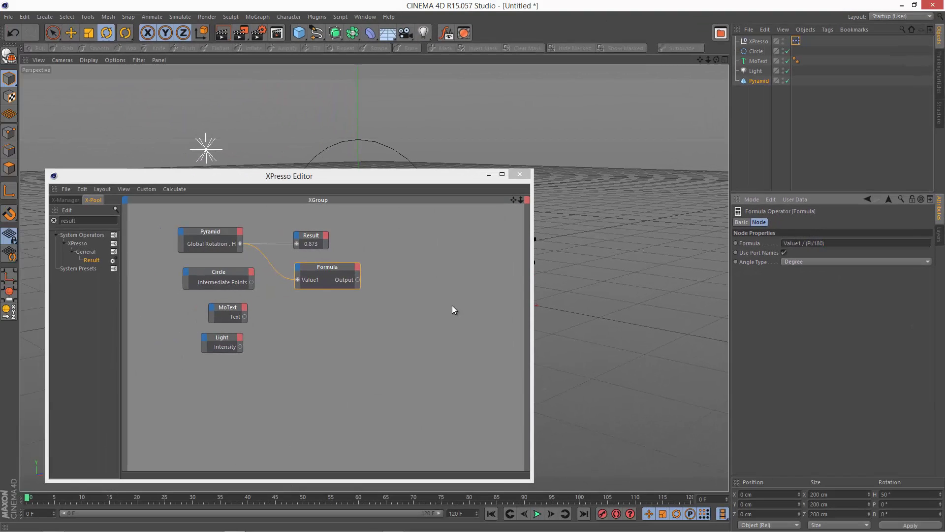
Step: Add a Result node on the Formula output and turn the pyramid's heading to 113°
left_click(452, 305)
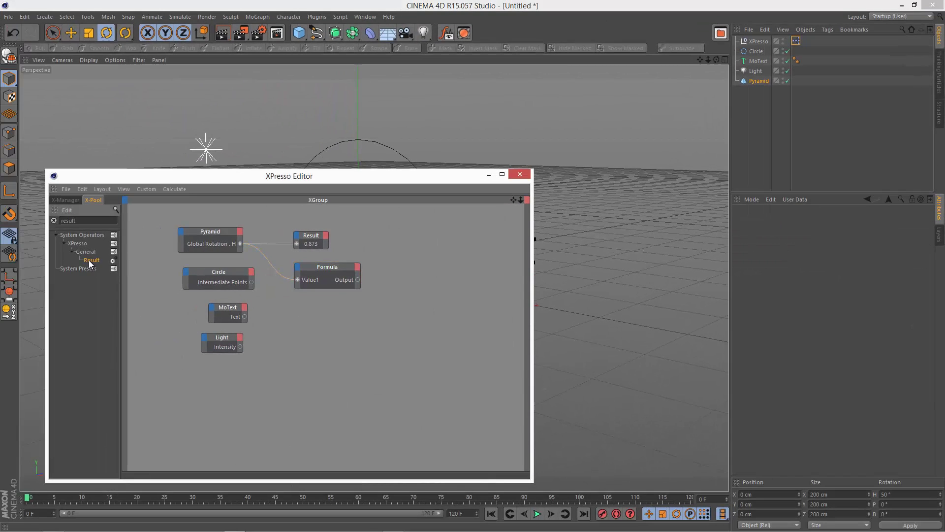
left_click_drag(91, 260, 357, 280)
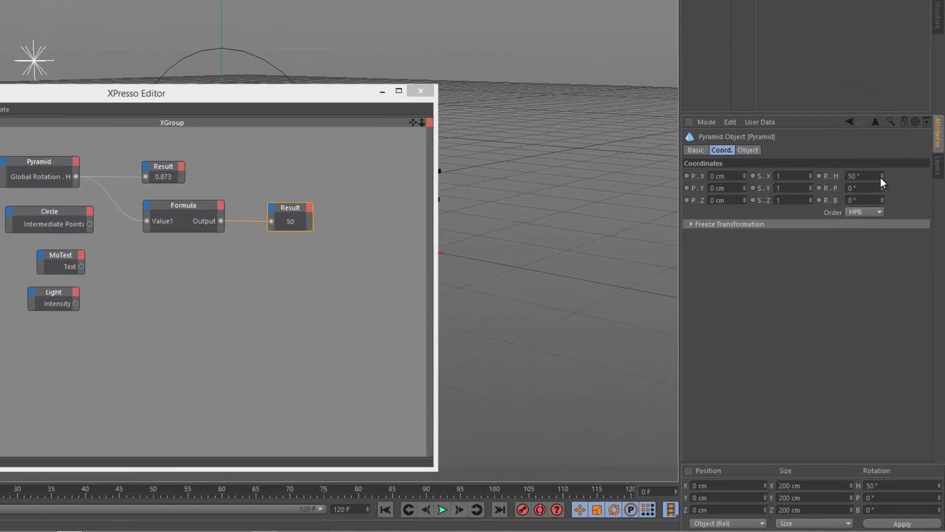
left_click_drag(894, 246, 893, 243)
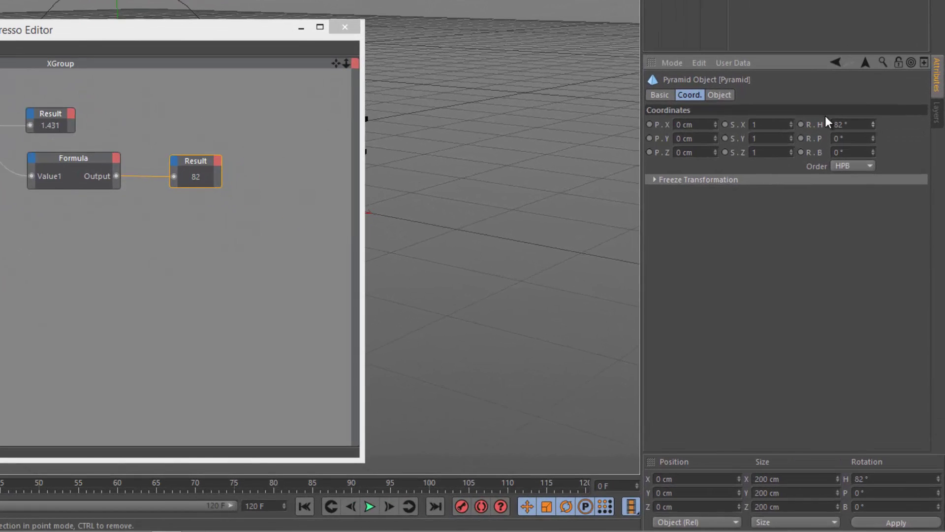
left_click_drag(874, 125, 875, 118)
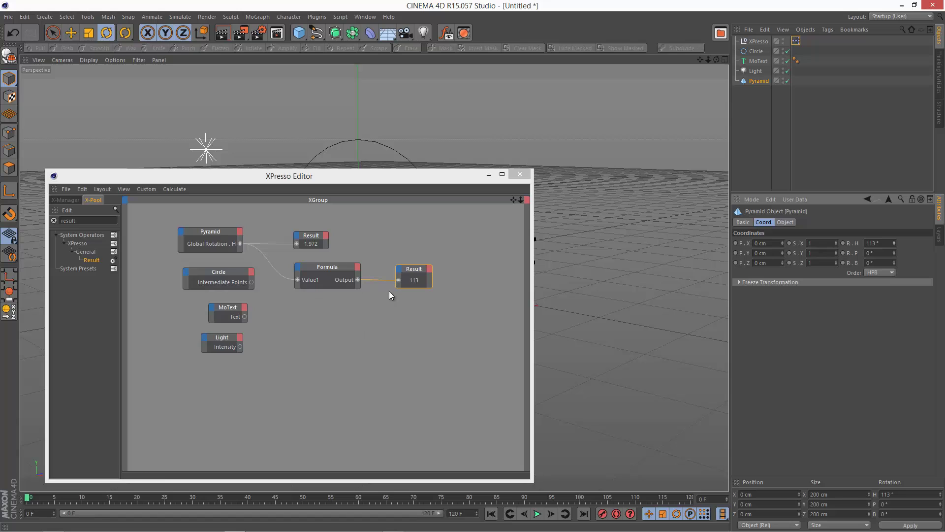
Step: Add three more Result nodes below the Formula node
left_click(319, 345)
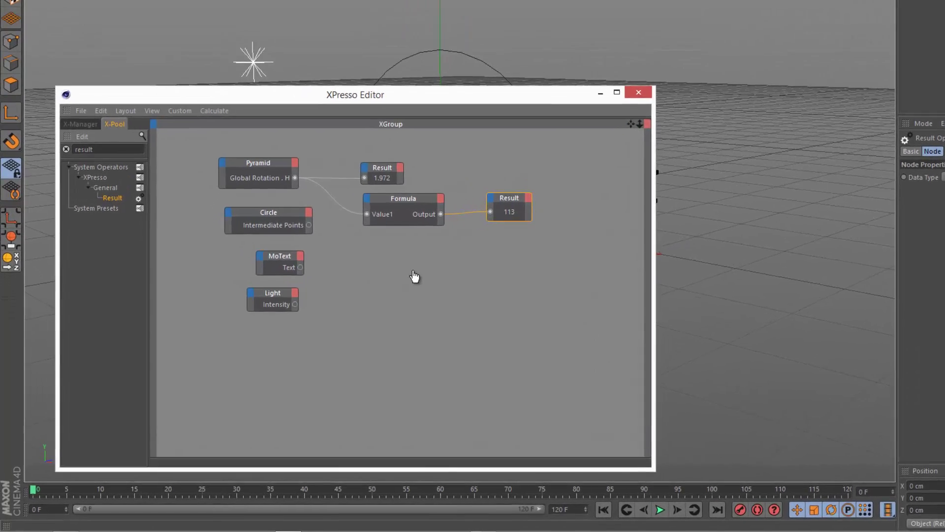
key("ctrl+v")
left_click_drag(123, 143, 443, 248)
left_click_drag(122, 142, 440, 274)
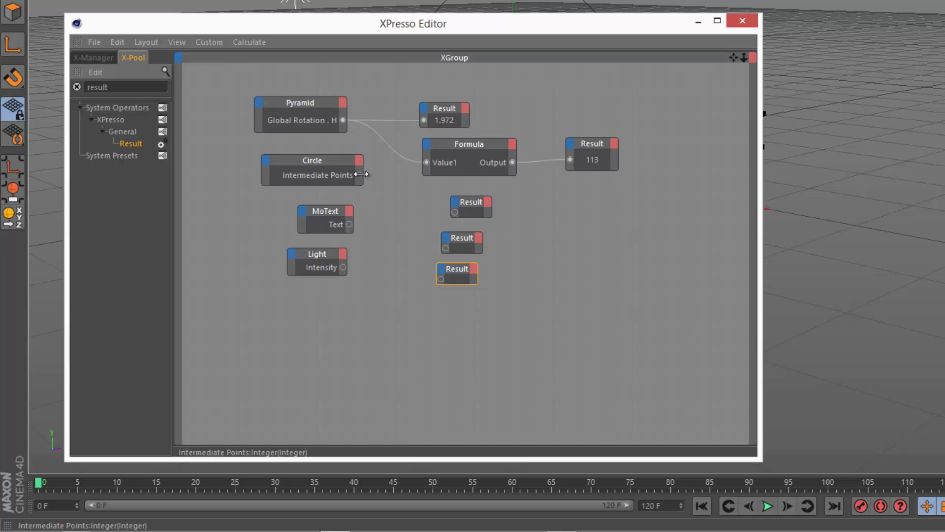
Step: Set the top new Result node to Integer and wire Circle's Intermediate Points into it
left_click_drag(491, 214, 507, 213)
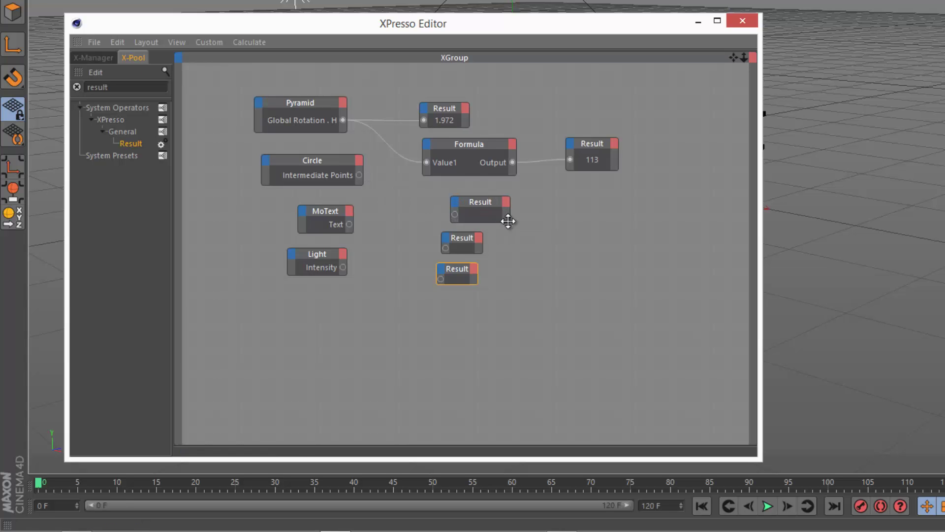
left_click(488, 202)
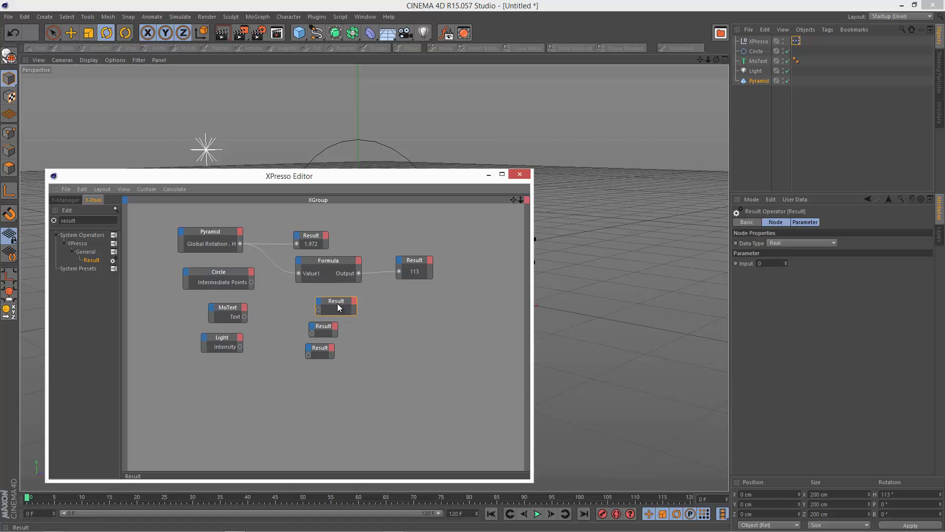
left_click(819, 242)
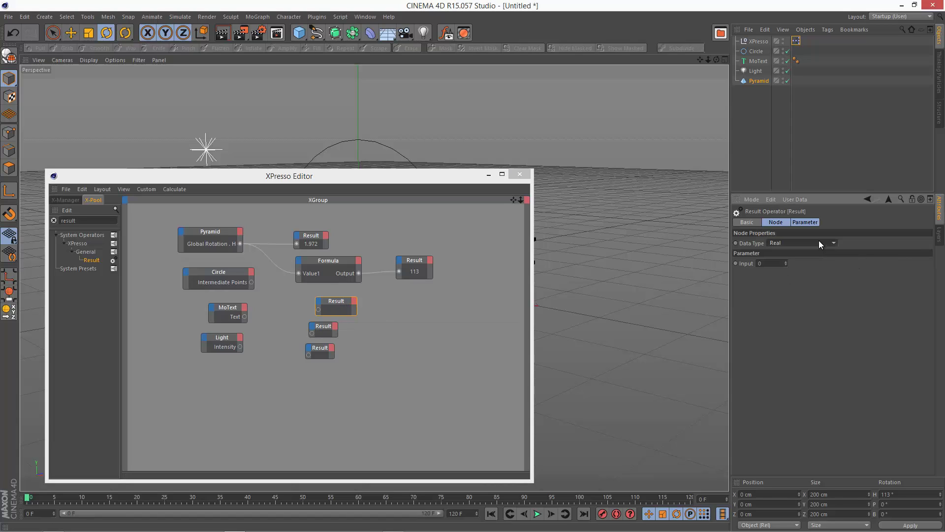
left_click(797, 283)
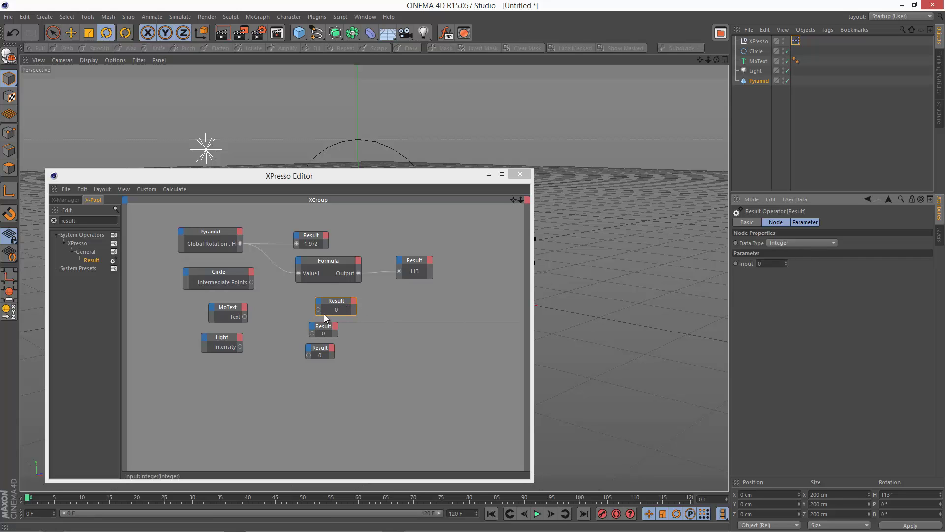
left_click_drag(252, 281, 319, 310)
Step: Add the Circle node's Number output and rewire the Integer Result node to it
left_click(241, 274)
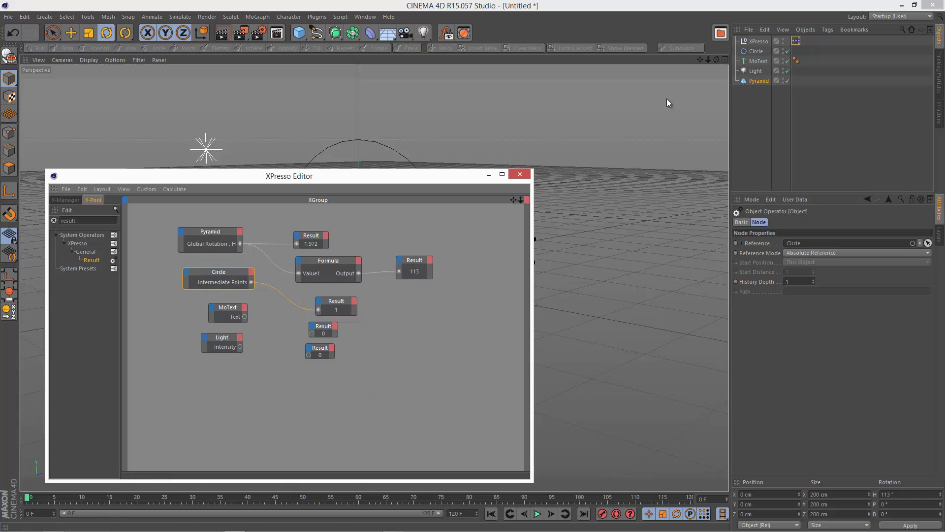
left_click(758, 50)
left_click(785, 222)
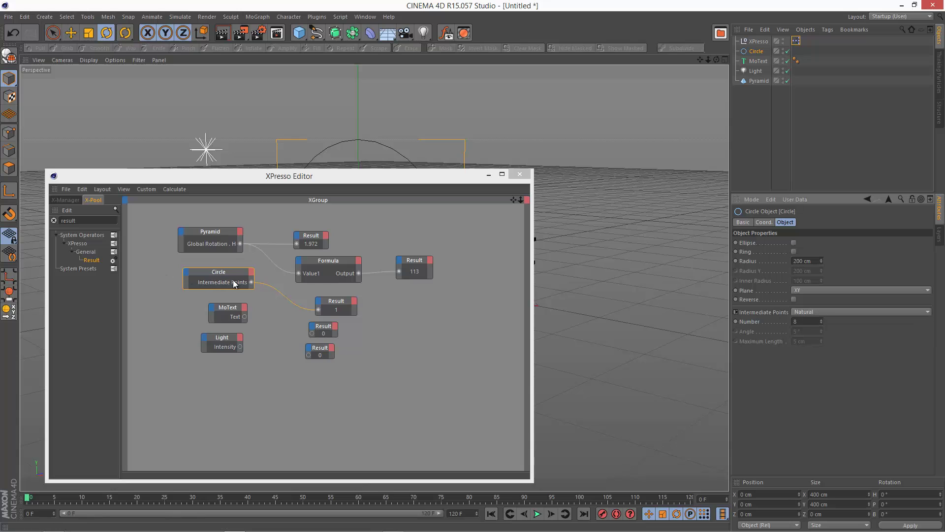
left_click(252, 273)
mouse_move(306, 327)
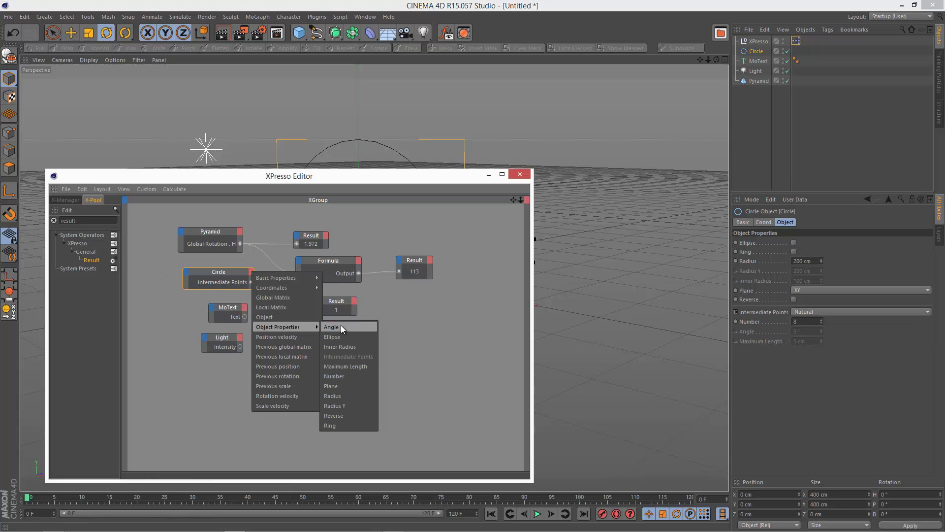
left_click(349, 377)
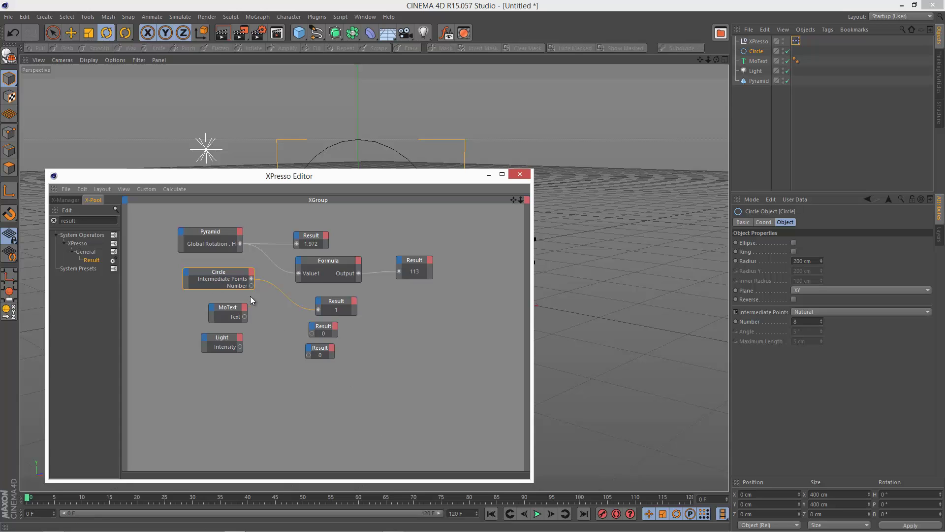
left_click_drag(252, 285, 318, 309)
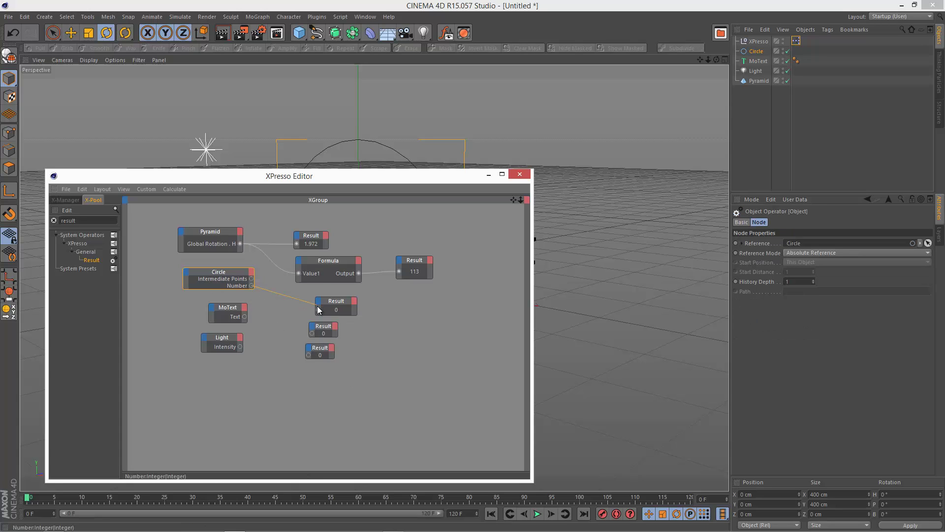
Step: Lower the circle's intermediate point Number from 8 to 6
left_click(756, 52)
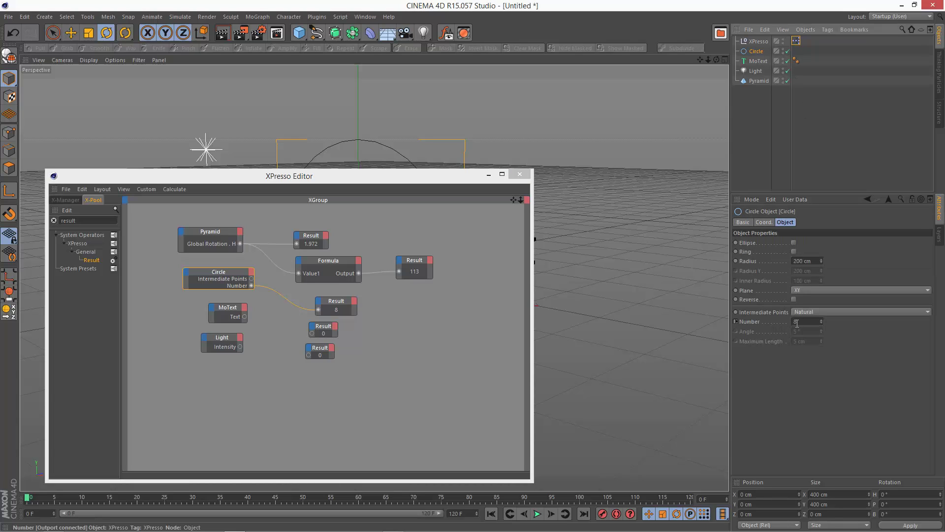
left_click(489, 174)
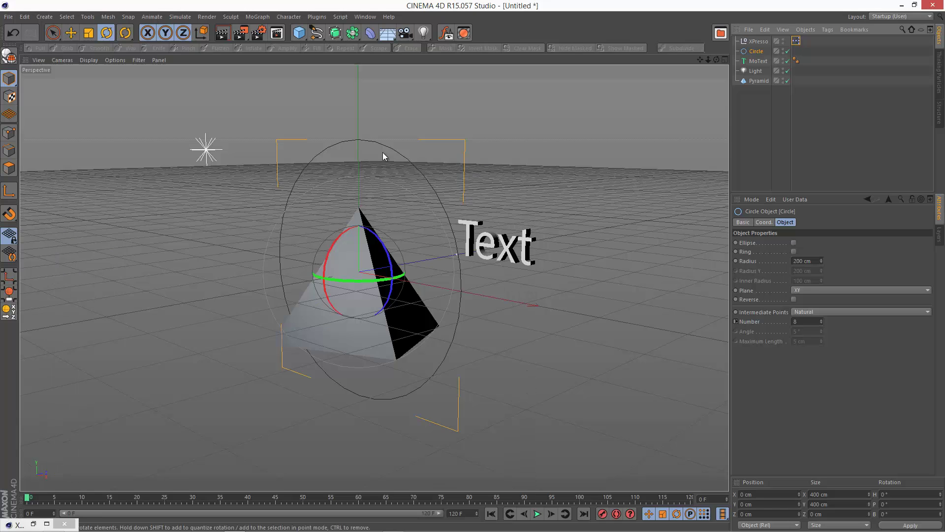
left_click(33, 523)
left_click(238, 272)
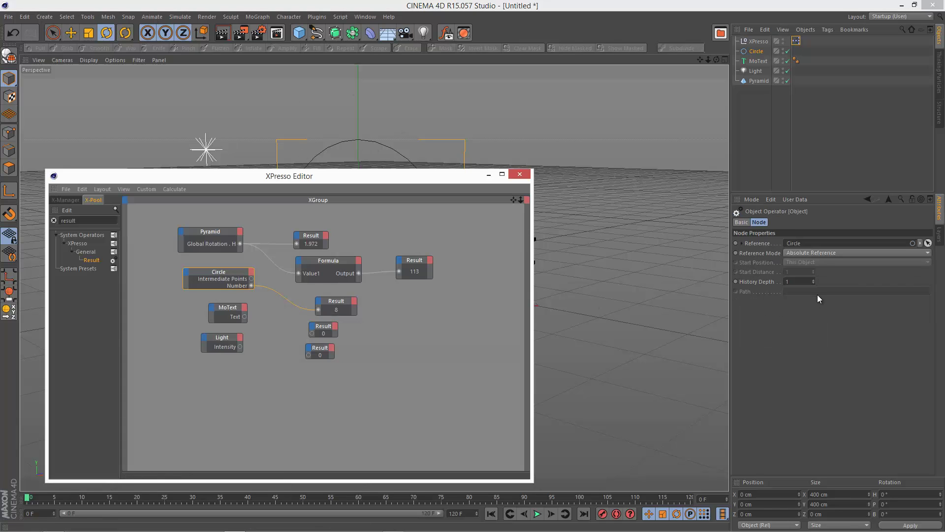
left_click(757, 51)
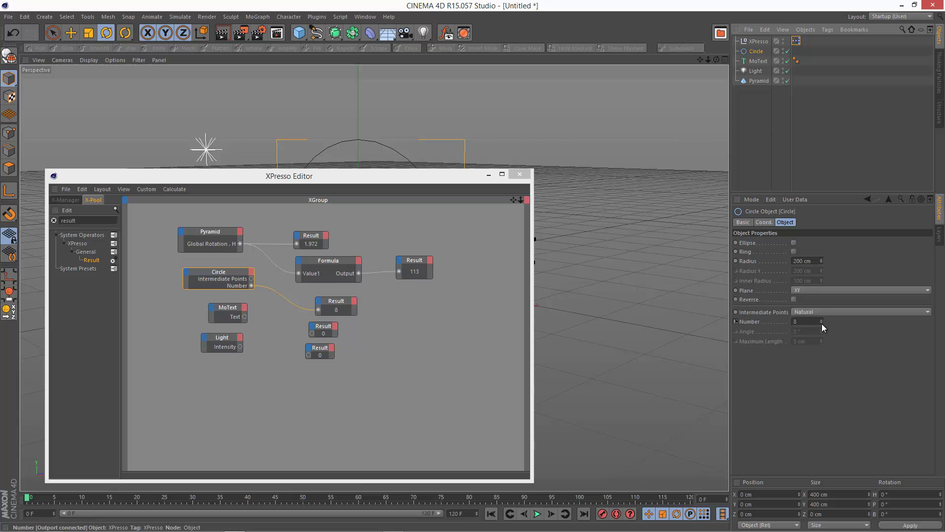
left_click(822, 323)
left_click_drag(822, 323, 822, 327)
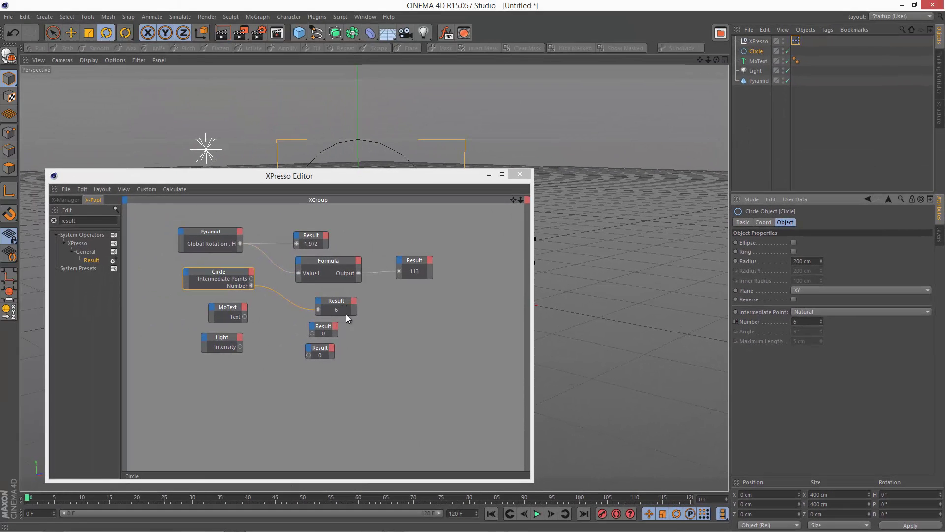
left_click(737, 322)
Step: Set the middle Result node to String and wire MoText's Text output into it
left_click(324, 330)
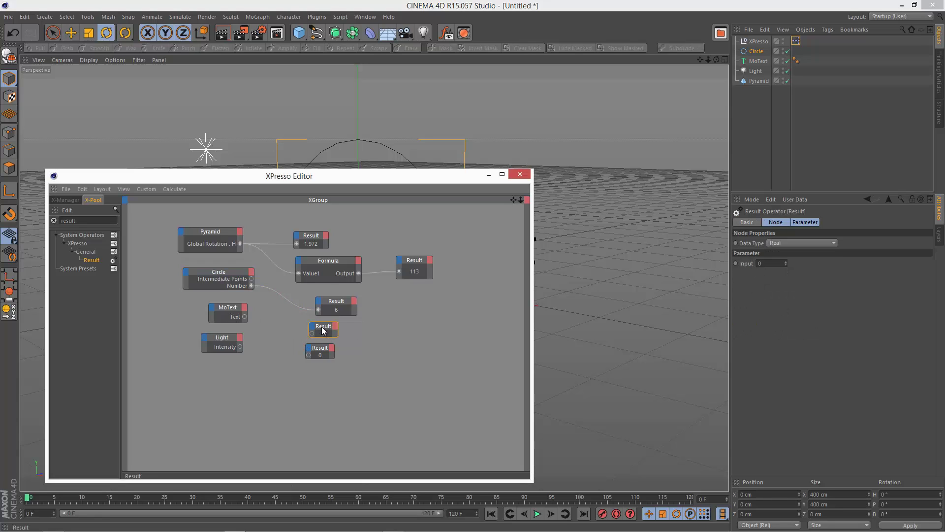
left_click(796, 243)
left_click(799, 342)
left_click_drag(244, 316, 312, 333)
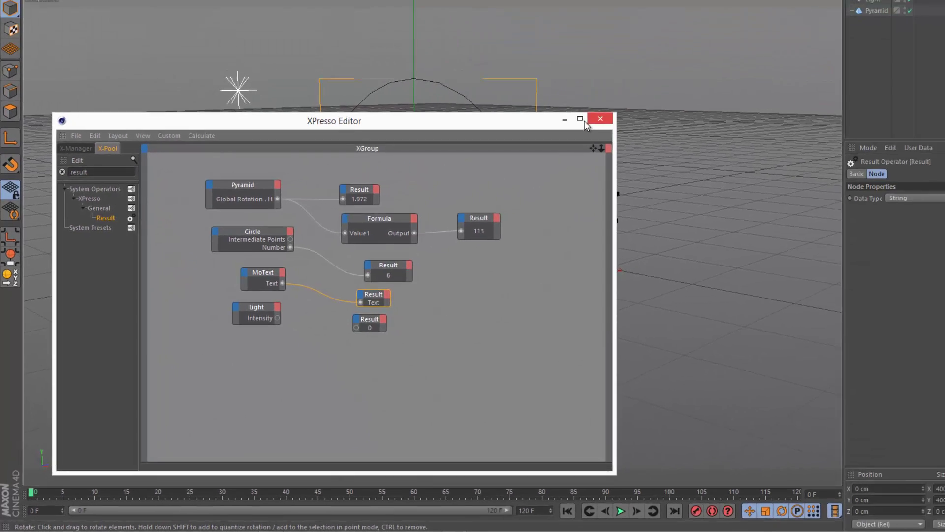
Step: Change the MoText object's text to QuickVFX
left_click(823, 0)
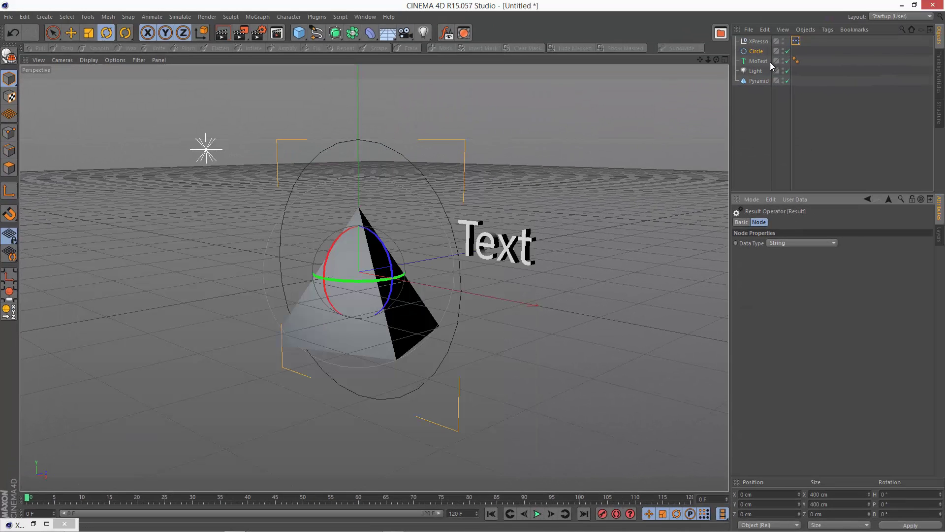
left_click(757, 62)
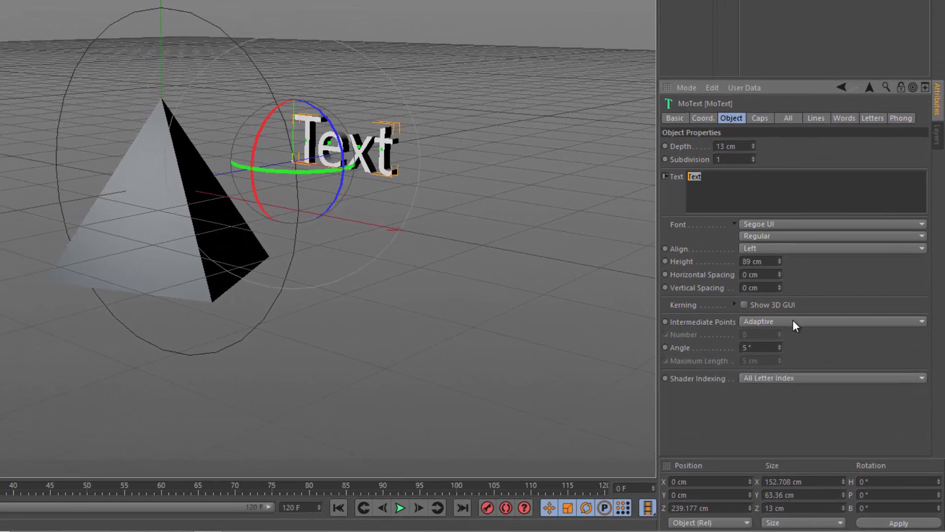
type("QuickVFX")
key("Return")
left_click(802, 43)
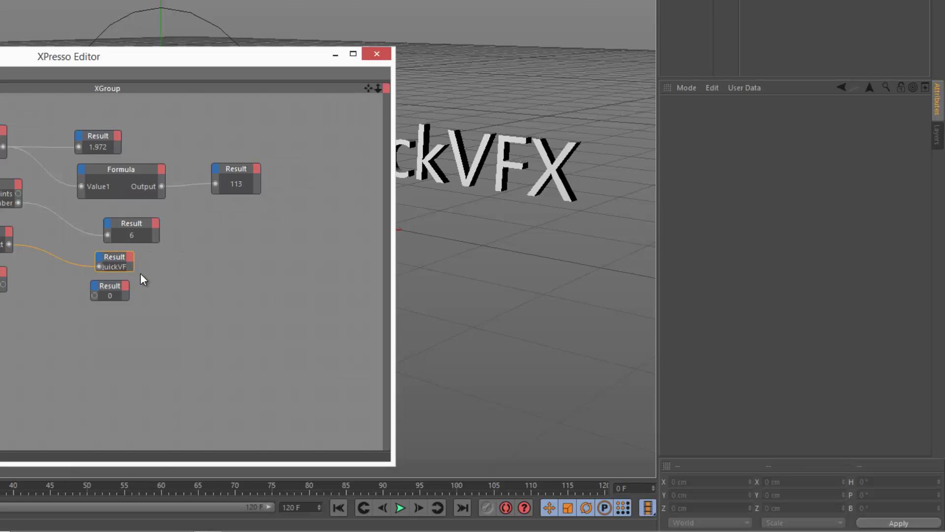
Step: Delete the QuickVFX Result node and move the MoText node to the lower right
left_click_drag(132, 271, 169, 278)
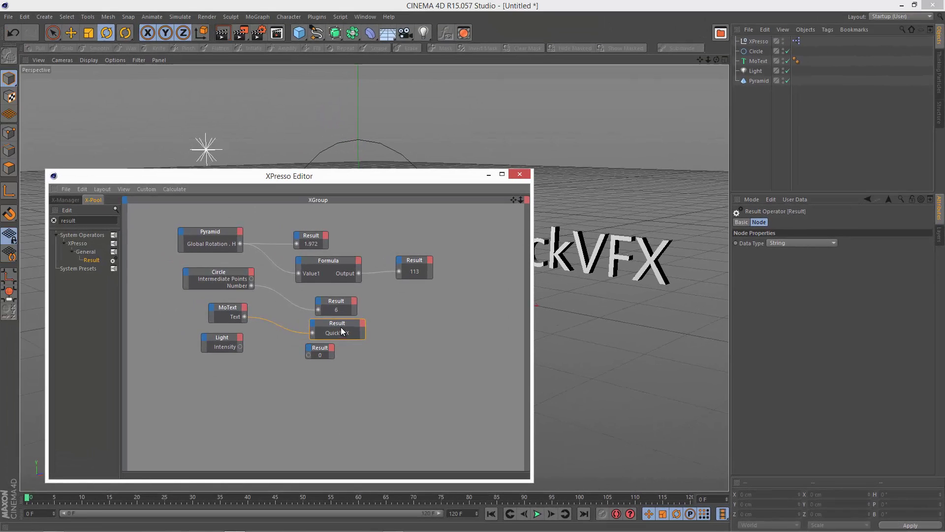
key("Delete")
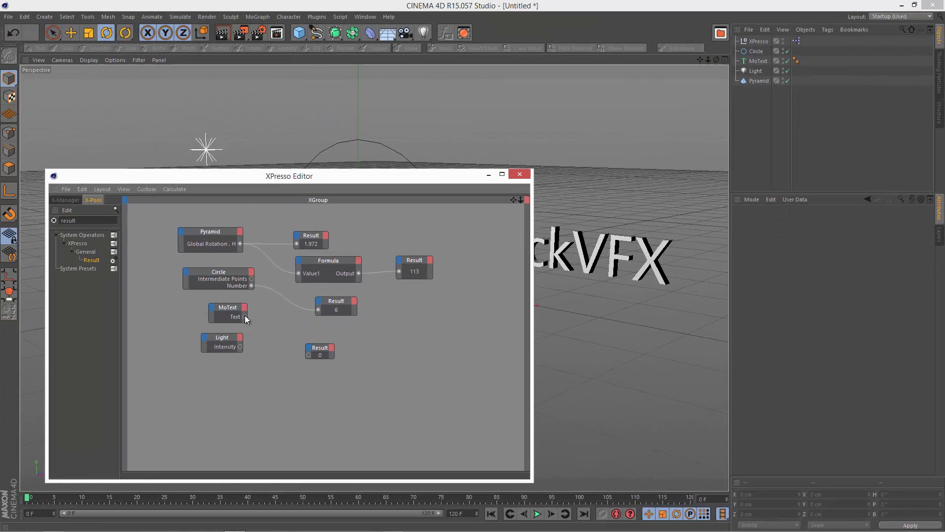
left_click(244, 317)
left_click_drag(244, 317, 468, 361)
Step: Add an Object Properties > Text input port to the MoText node
left_click(438, 360)
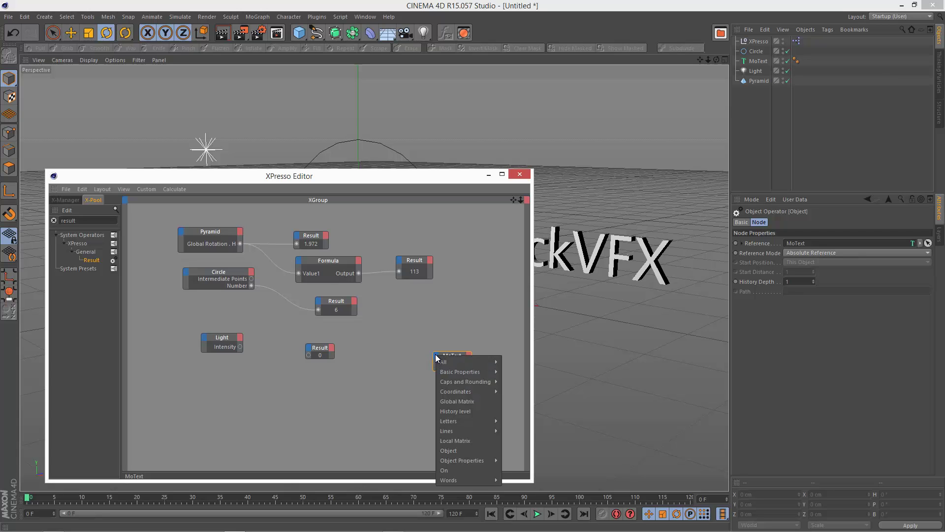
mouse_move(465, 460)
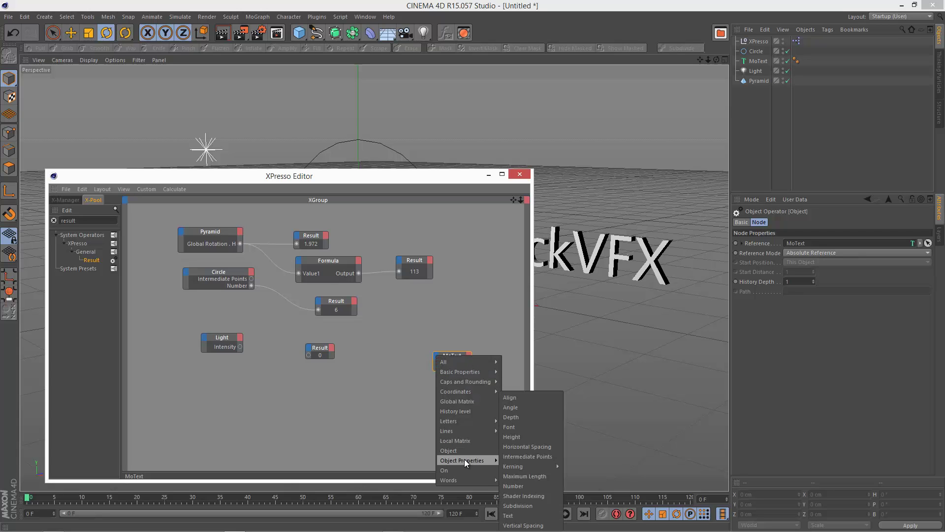
left_click(508, 516)
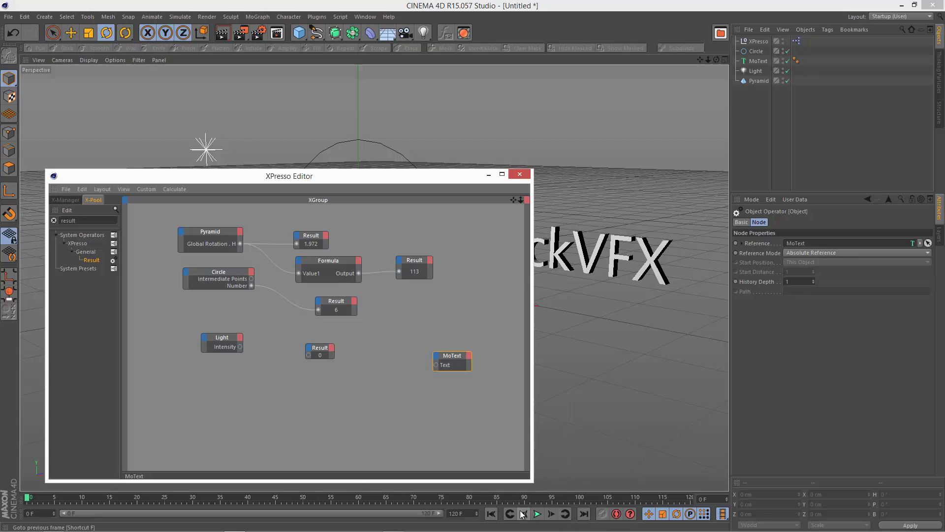
left_click_drag(454, 356, 423, 336)
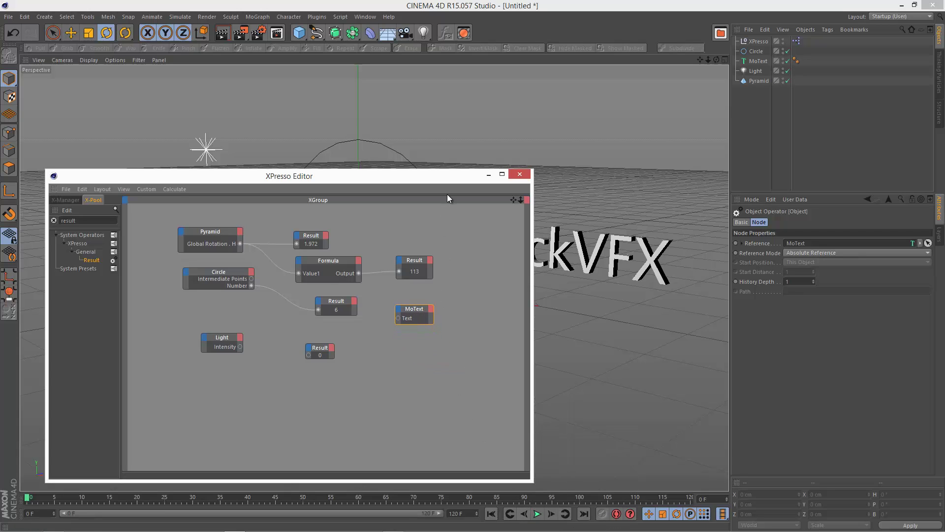
left_click(488, 175)
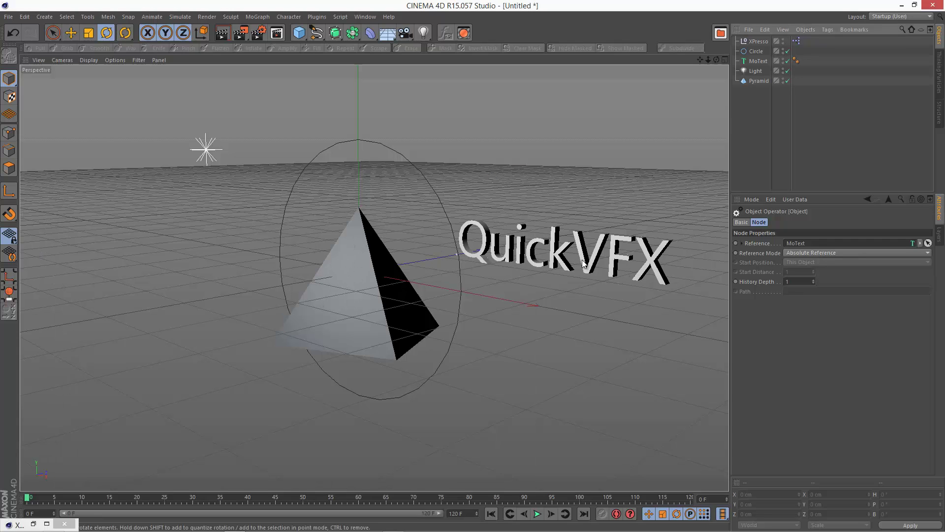
left_click(32, 524)
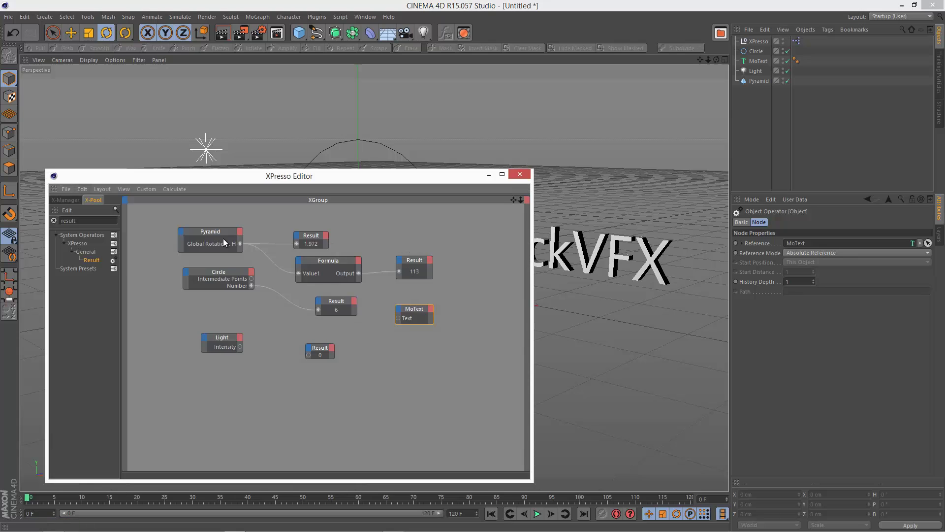
Step: Wire the Pyramid's Global Rotation . H into the MoText node's Text input
left_click_drag(240, 243, 399, 321)
left_click_drag(469, 173, 556, 303)
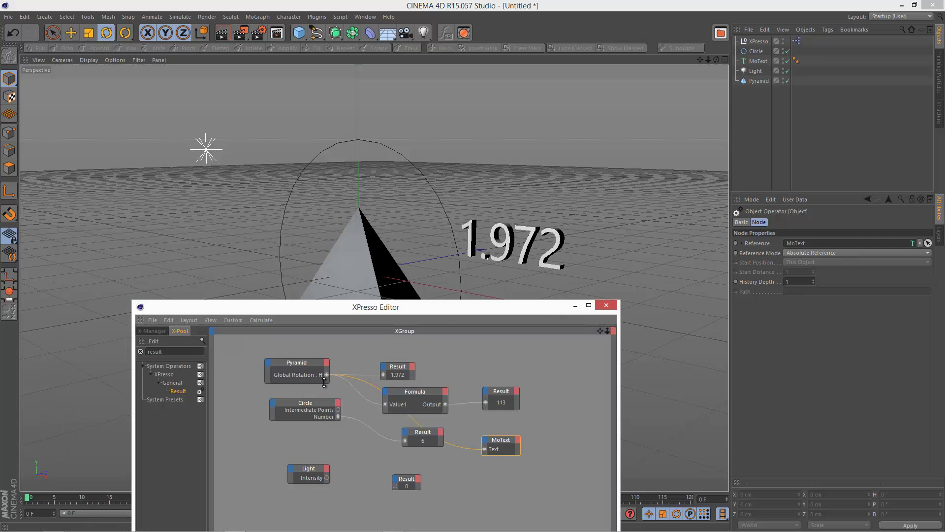
left_click_drag(492, 443, 495, 430)
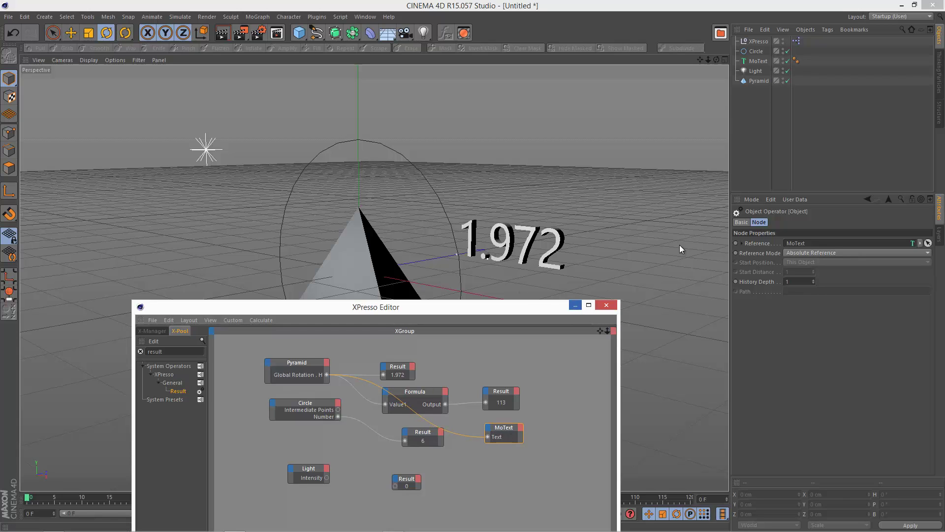
Step: Raise the pyramid's heading to 175° while watching the text update
left_click(758, 81)
left_click(764, 222)
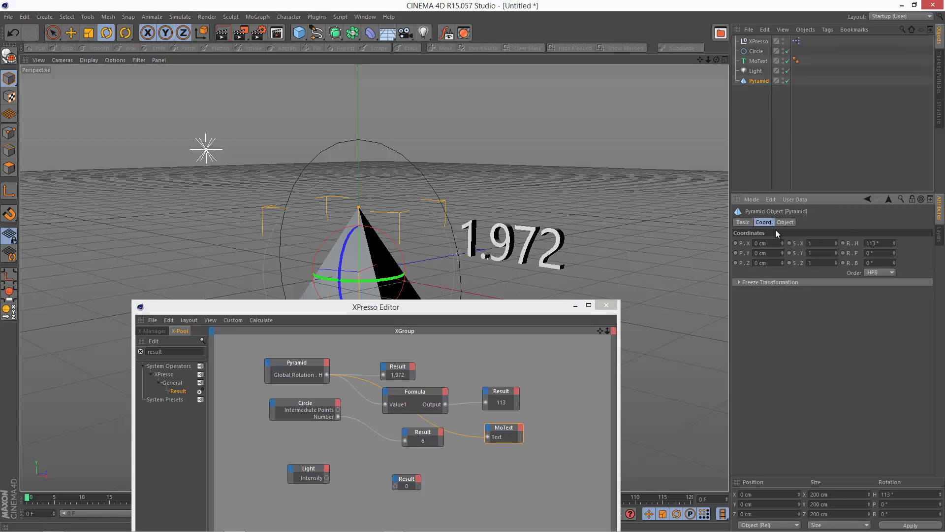
left_click_drag(893, 246, 889, 228)
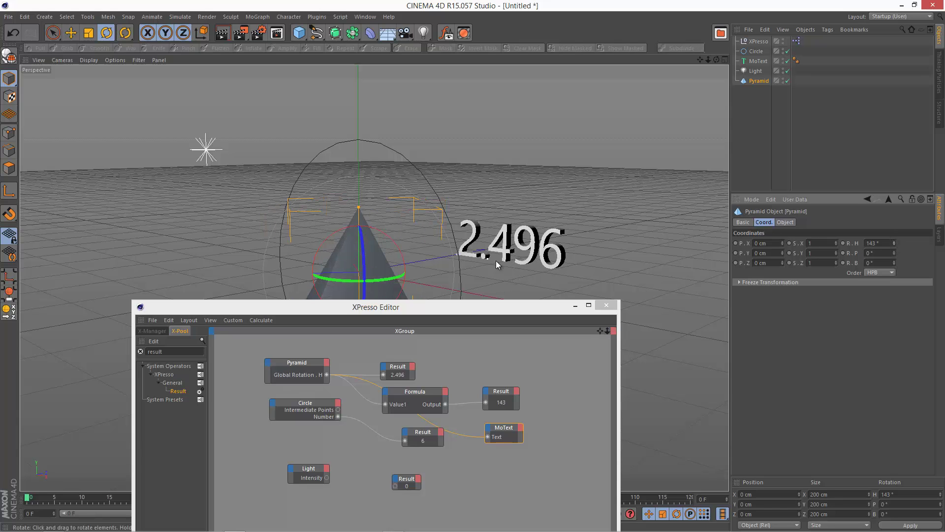
left_click(575, 306)
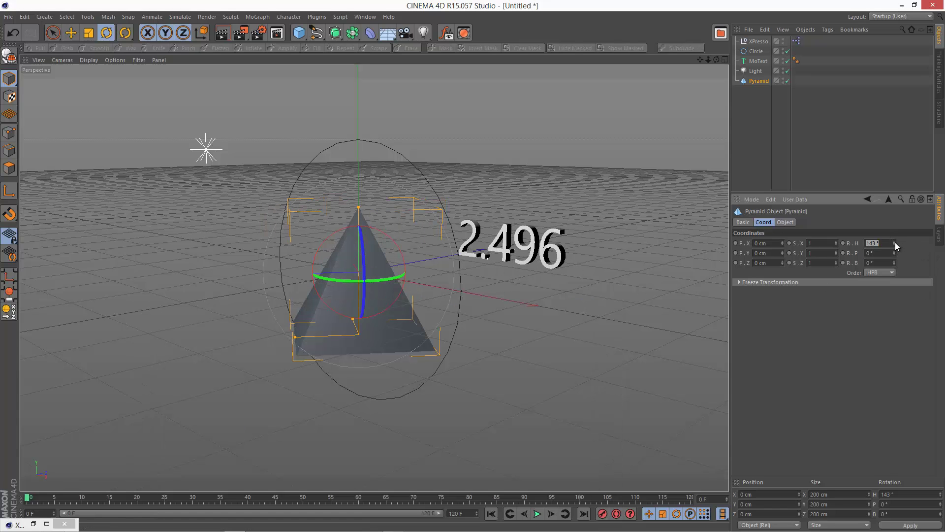
mouse_move(895, 242)
left_mouse_down()
mouse_move(893, 235)
mouse_move(894, 263)
mouse_move(894, 227)
mouse_move(894, 242)
left_mouse_up()
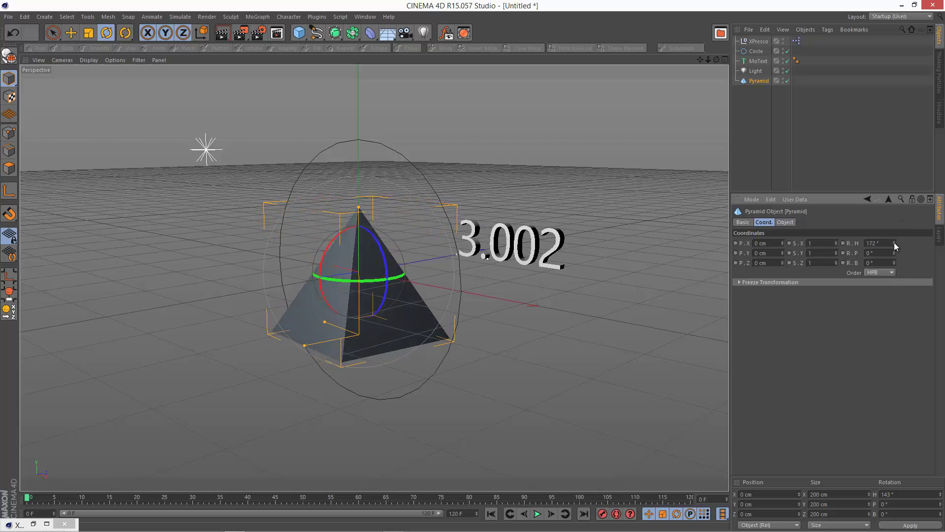
left_click(894, 241)
Step: Duplicate the MoText object as MoText.1 and move it above the original
left_click(760, 63)
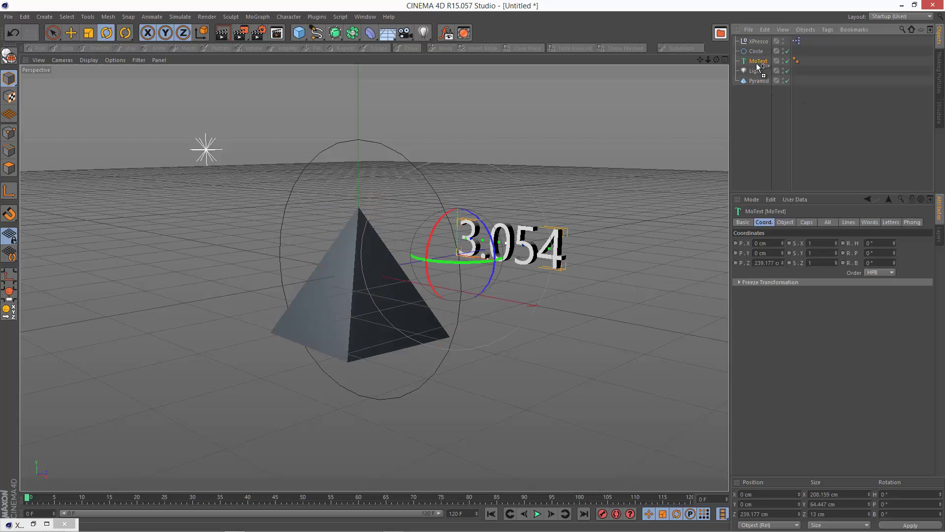
left_click_drag(760, 73, 761, 69, "ctrl")
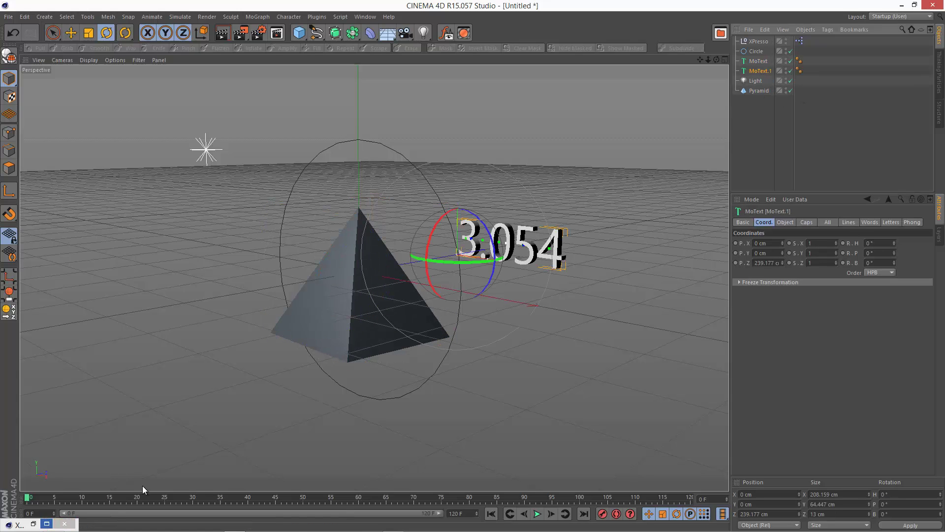
key("e")
left_click_drag(457, 206, 468, 137)
Step: Add MoText.1 to the graph with a Text input fed by the Formula output
left_click(33, 524)
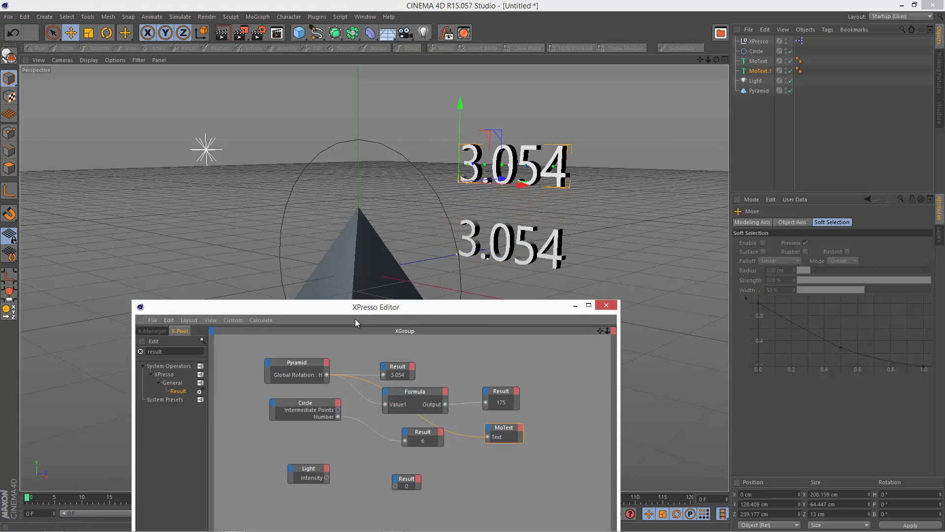
left_click_drag(760, 70, 515, 459)
left_click(492, 456)
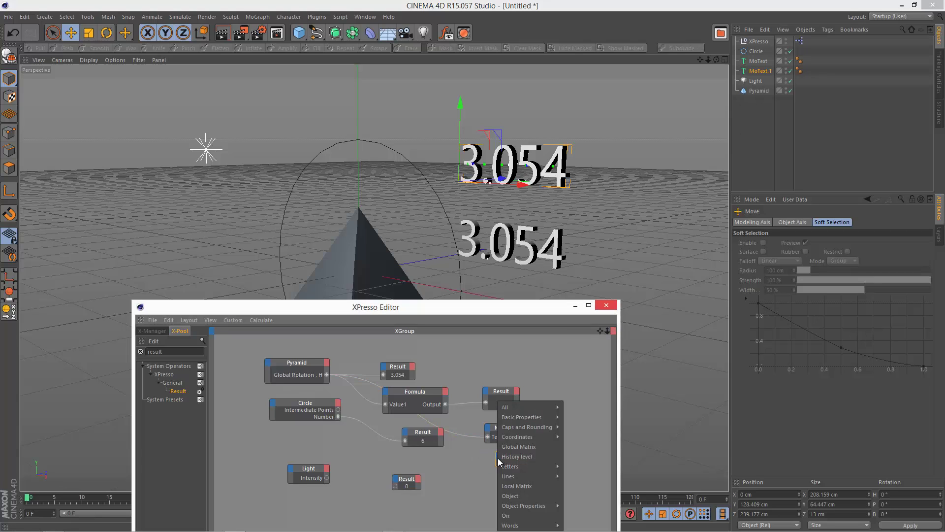
mouse_move(543, 505)
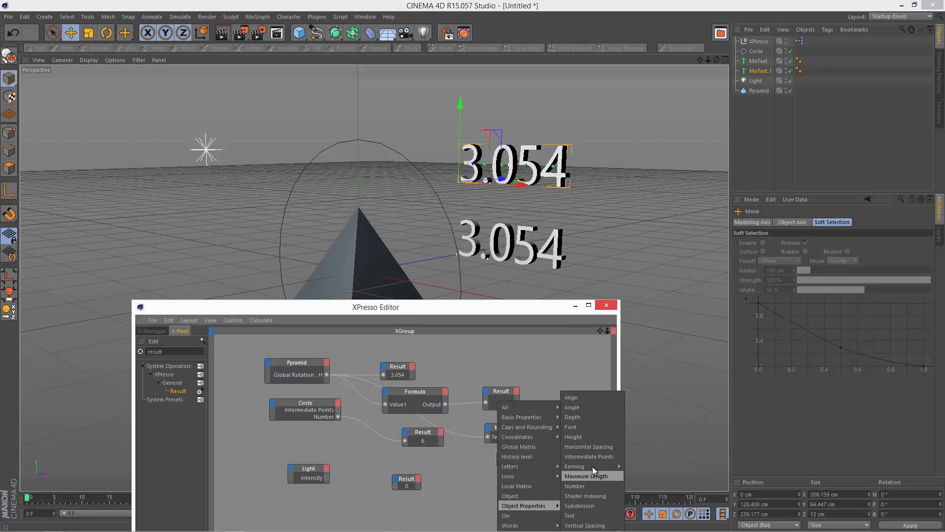
left_click(583, 514)
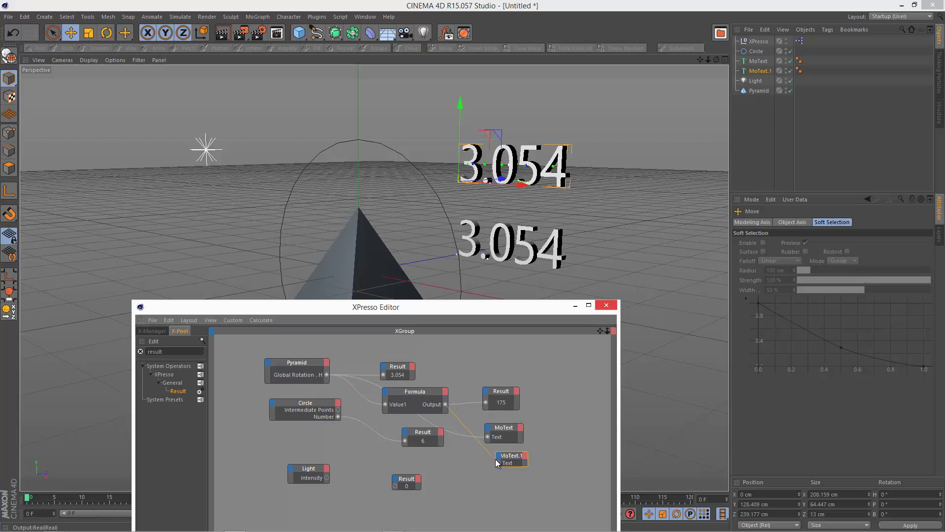
left_click_drag(498, 462, 499, 463)
Step: Rotate the pyramid's heading to 262.6° so the 3D texts read 262.6 and 4.583
left_click(576, 306)
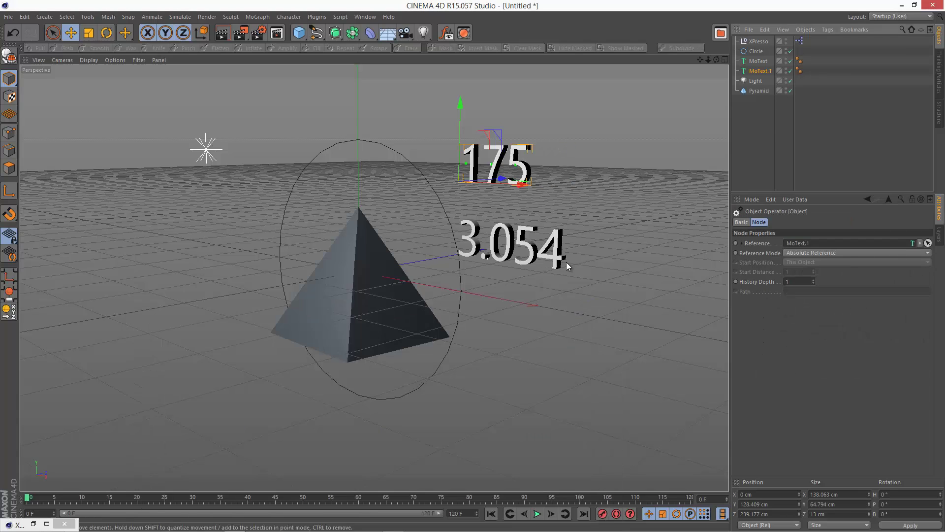
left_click(759, 90)
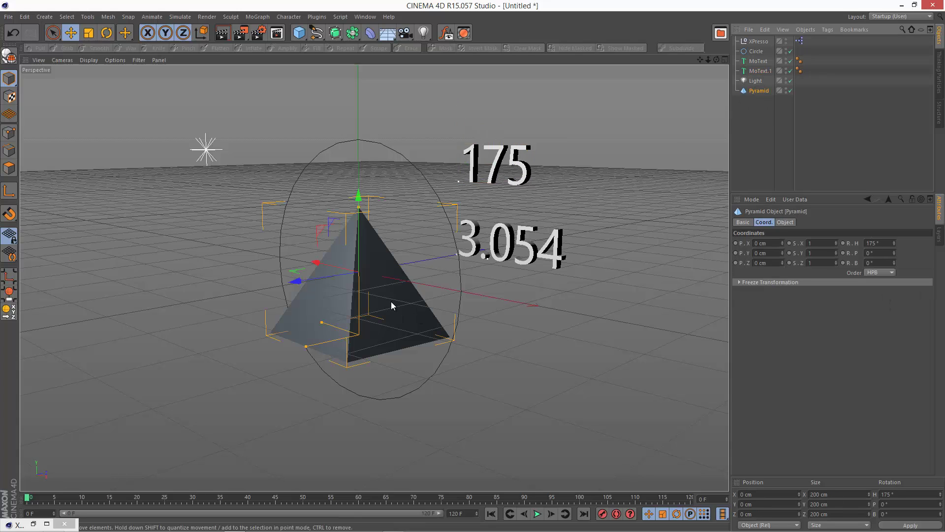
key("r")
left_click_drag(371, 286, 475, 185)
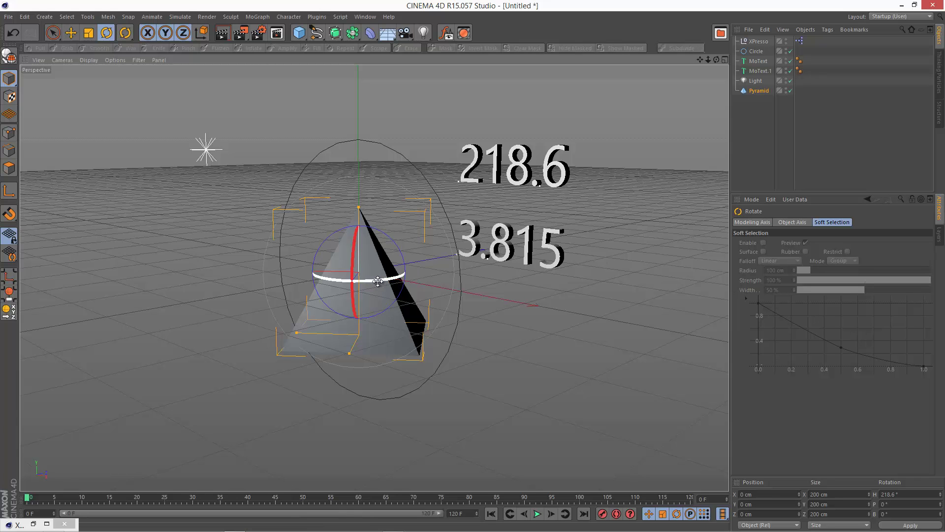
left_click_drag(378, 281, 428, 270)
Step: Move the restored XPresso Editor higher and set the Light's intensity to 76%
left_click(33, 524)
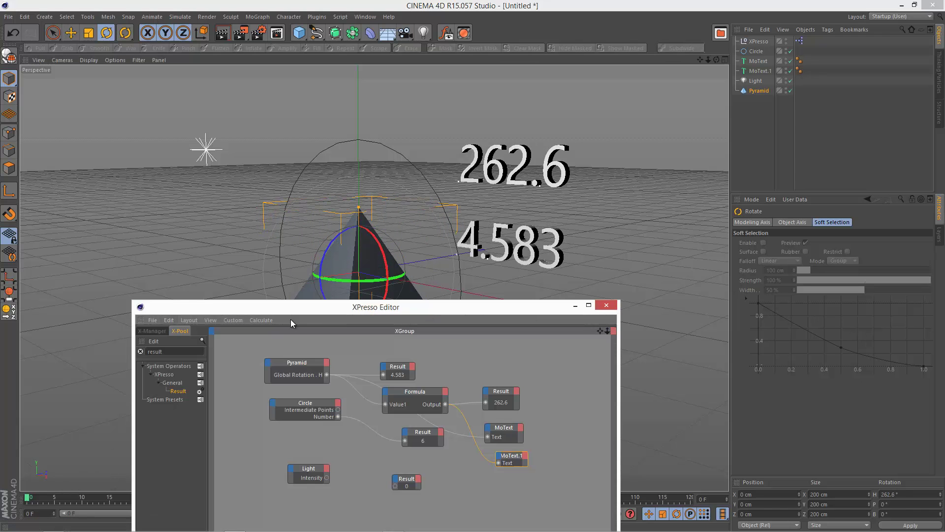
left_click_drag(291, 307, 197, 173)
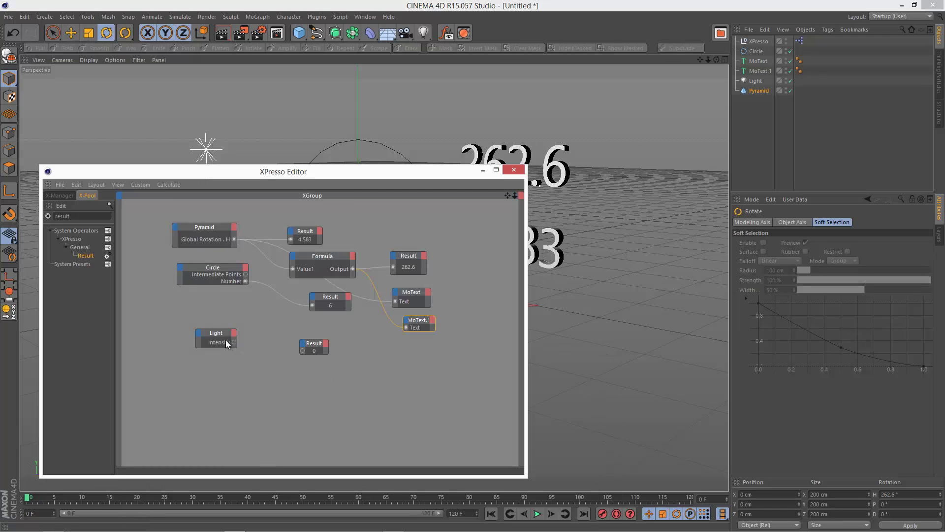
left_click_drag(226, 335, 219, 341)
left_click(755, 81)
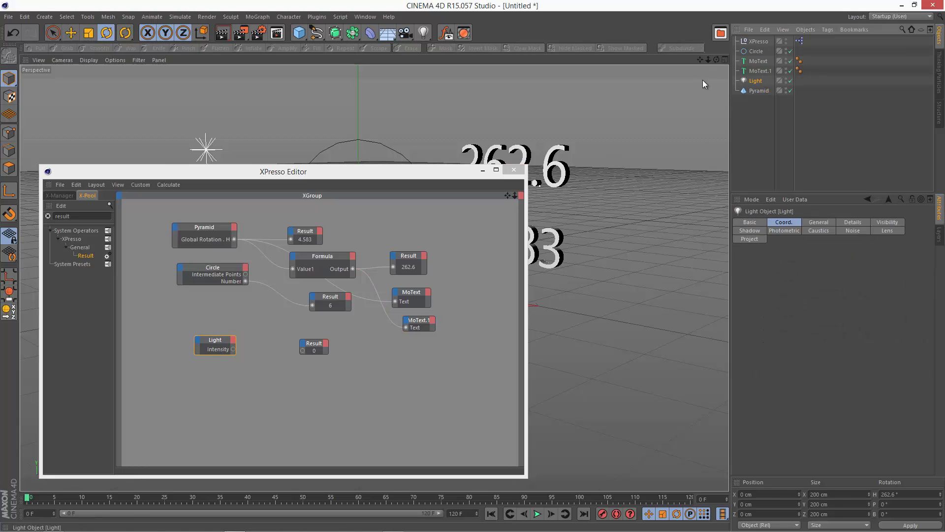
left_click(802, 223)
left_click_drag(879, 290, 902, 291)
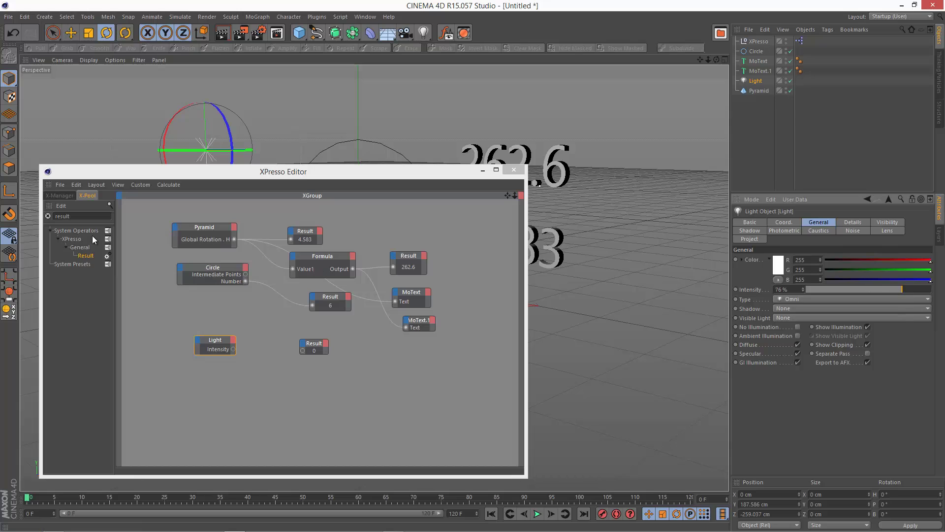
left_click(310, 394)
Step: Add a Result node below the Light node, wired to its Intensity and reading 0.76
left_click_drag(305, 392, 306, 392)
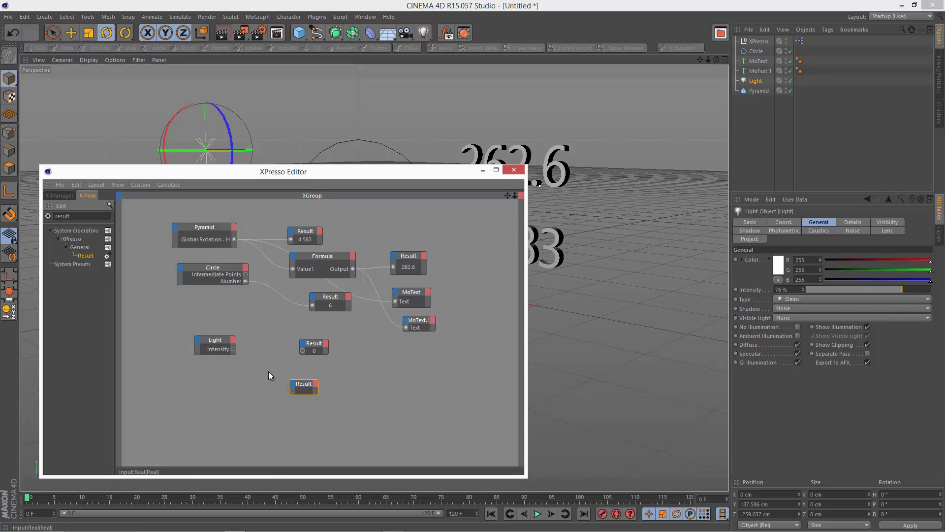
left_click_drag(234, 349, 292, 390)
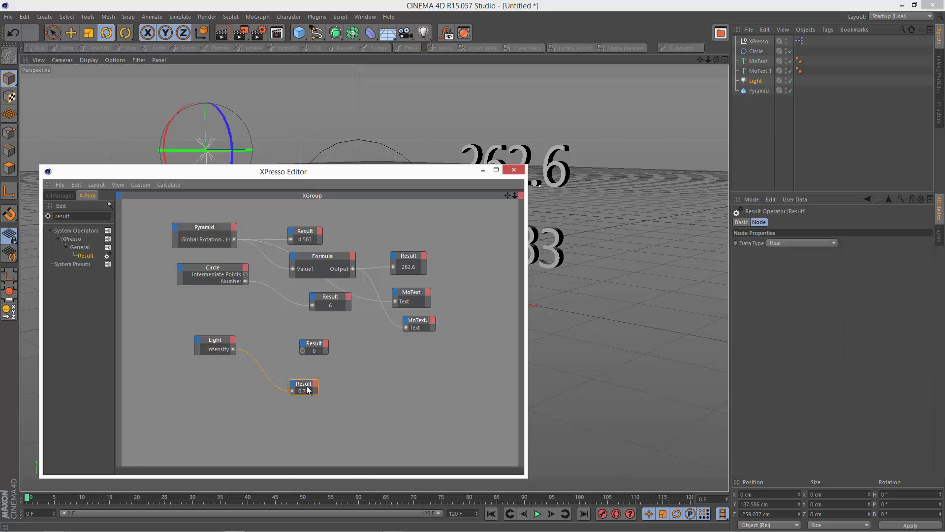
left_click(216, 342)
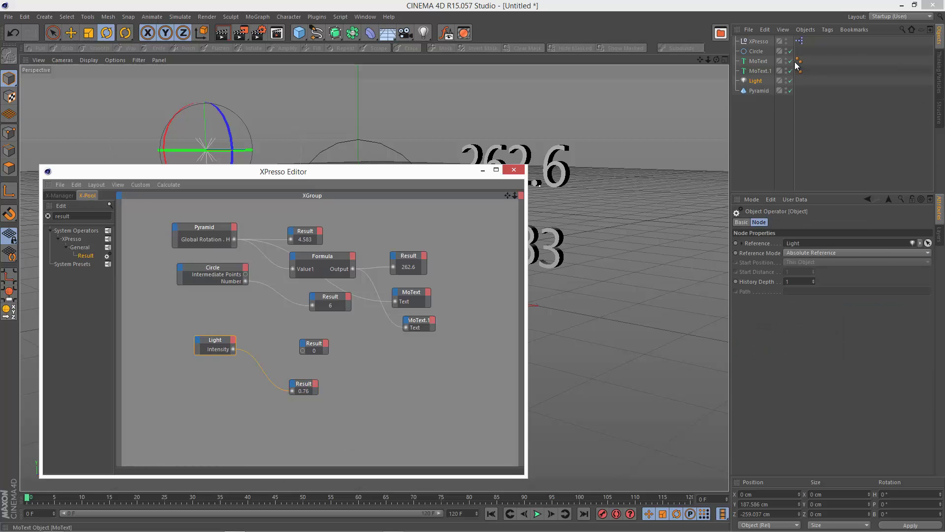
left_click(756, 80)
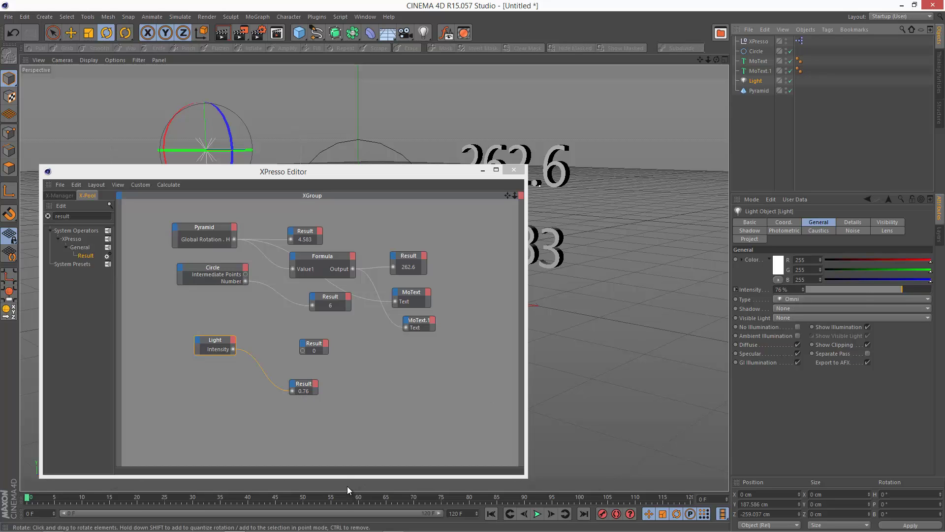
Step: Add a Math node below the Light node and delete the old Intensity-to-Result wire
left_click(259, 374)
right_click(239, 365)
mouse_move(259, 370)
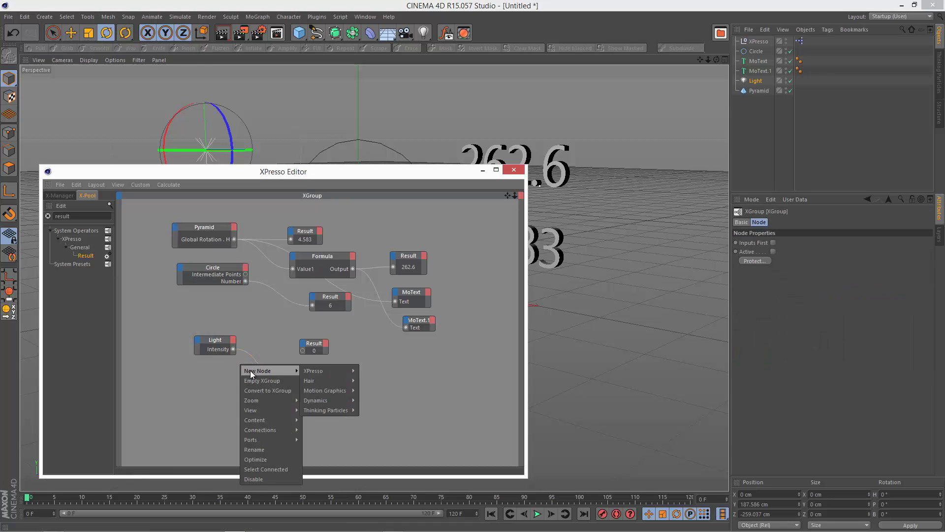
mouse_move(354, 389)
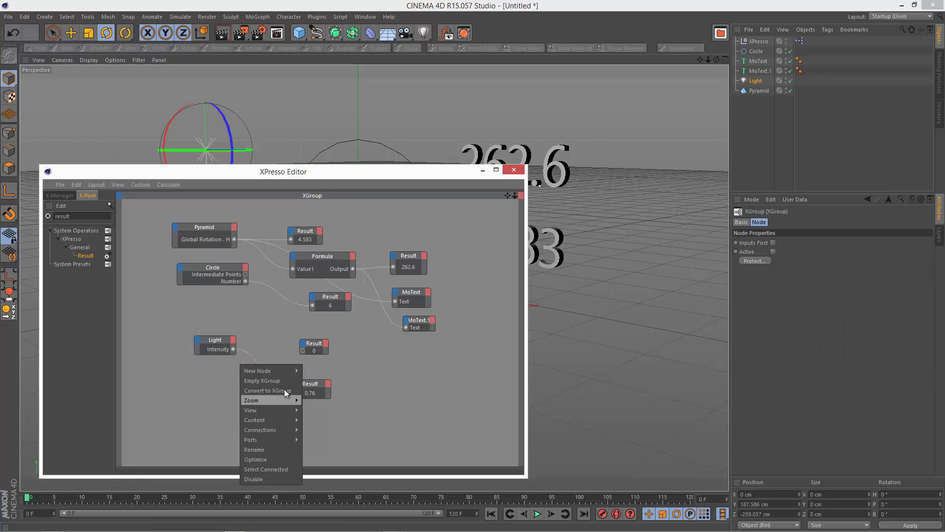
mouse_move(318, 371)
mouse_move(379, 400)
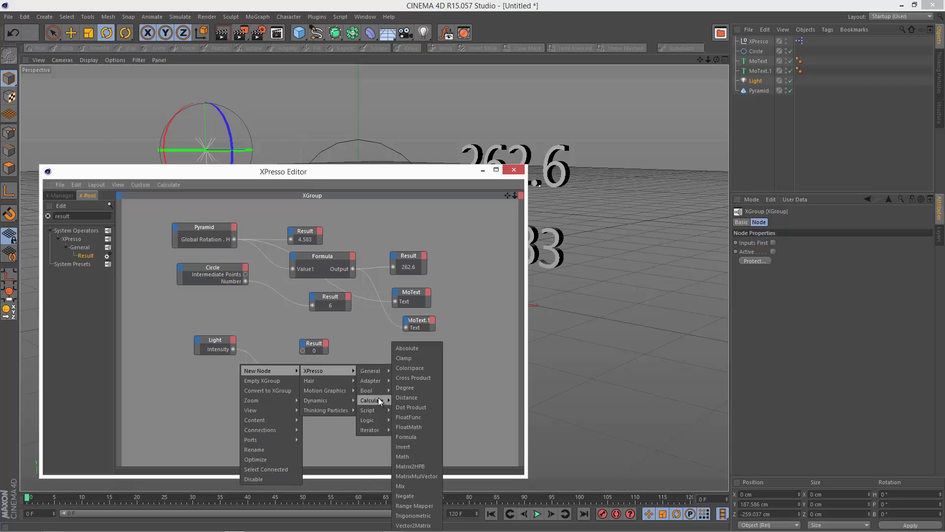
left_click(416, 456)
left_click_drag(261, 358, 275, 432)
left_click(246, 353)
key("Delete")
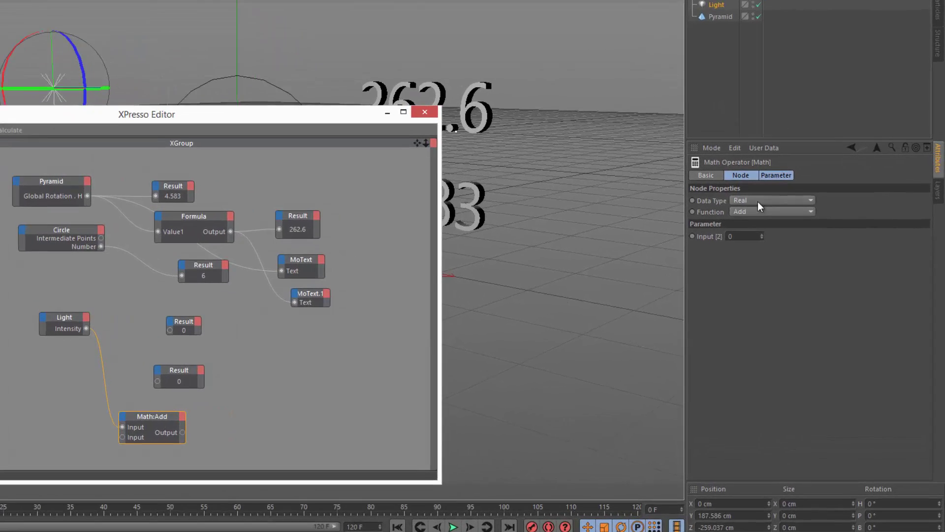
Step: Set the Math node to Multiply by 100 and place the Result node beside it
left_click(790, 251)
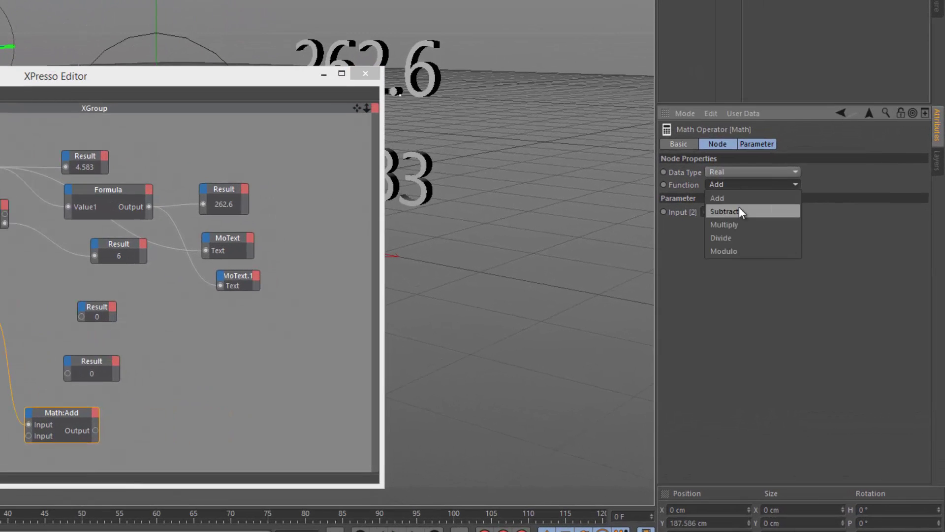
left_click(724, 224)
type("100")
key("Return")
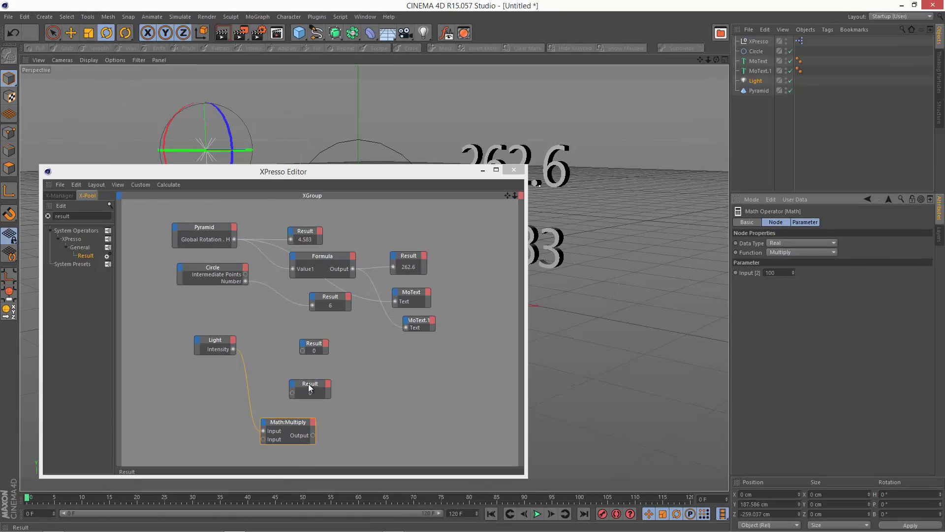
left_click_drag(309, 383, 363, 401)
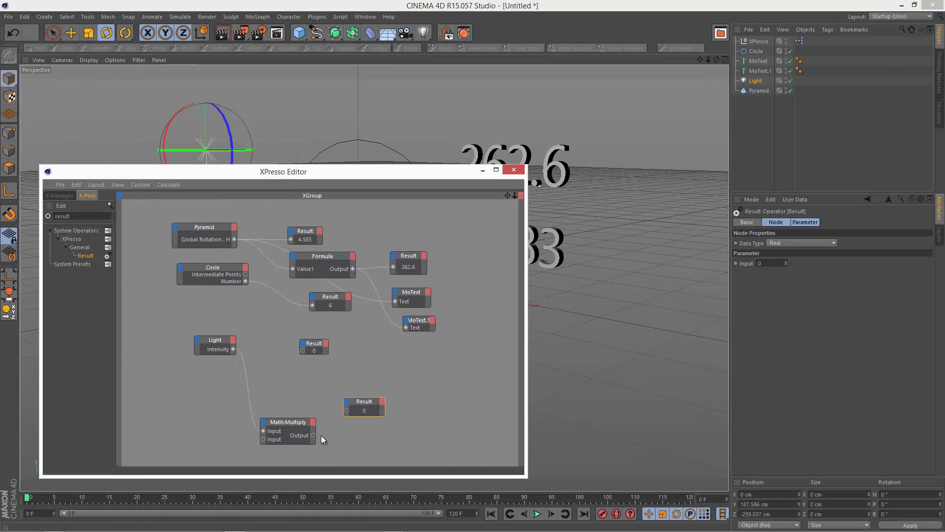
Step: Test the chain by lowering the Light's intensity to 20% and restoring it to 76%
left_click(221, 347)
left_click(758, 81)
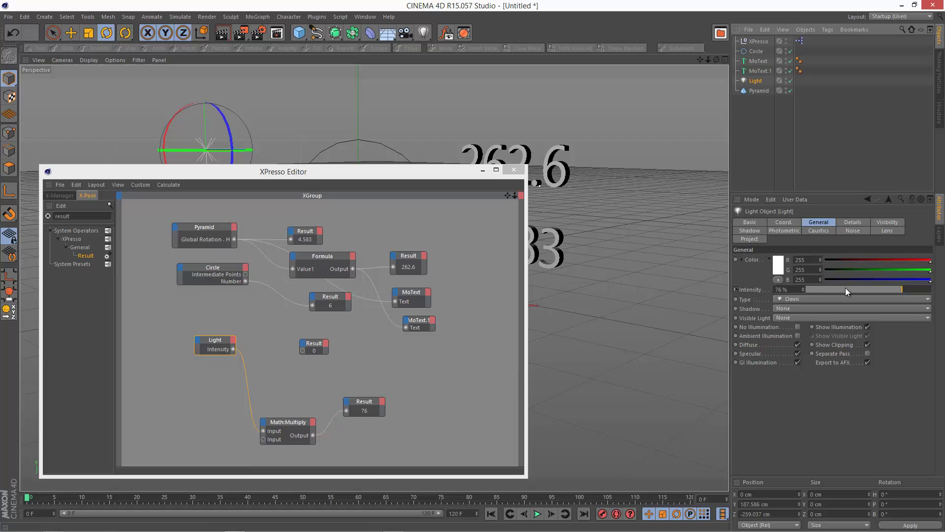
left_click_drag(846, 288, 832, 289)
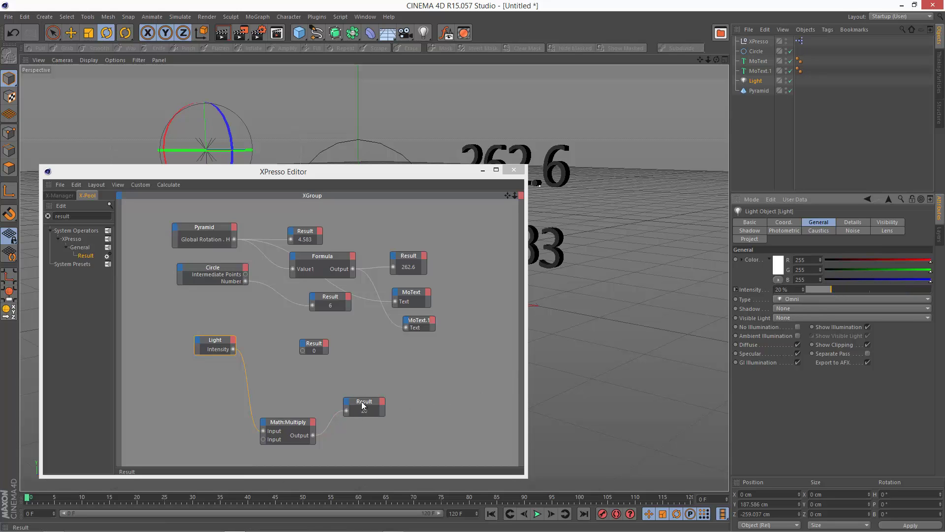
left_click(901, 289)
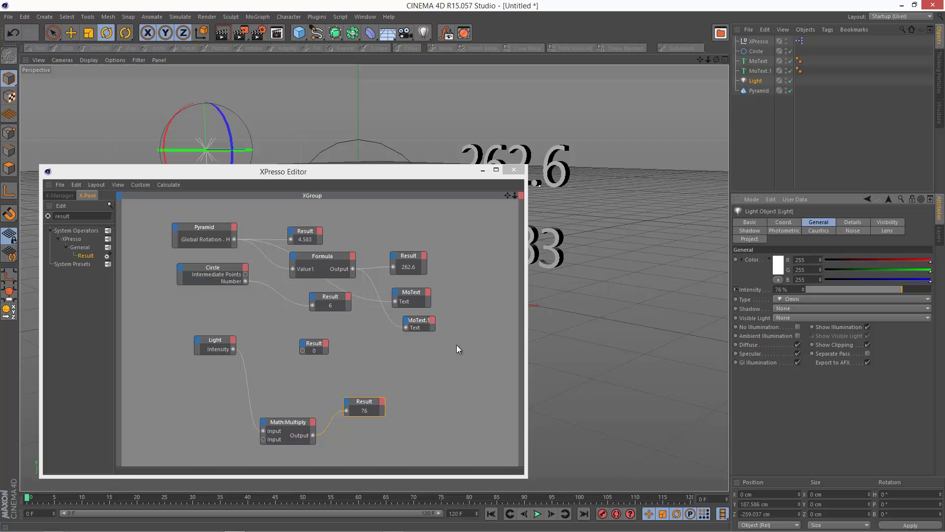
Step: Tidy the Math and Result nodes, then add a Pyramid node with a Visible in Editor output
left_click_drag(284, 419, 289, 370)
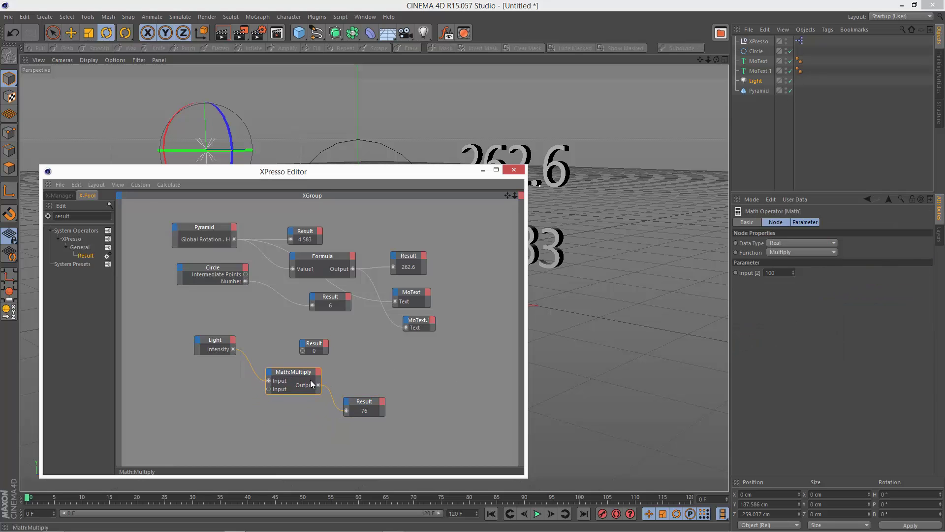
left_click_drag(364, 403, 368, 373)
left_click(759, 91)
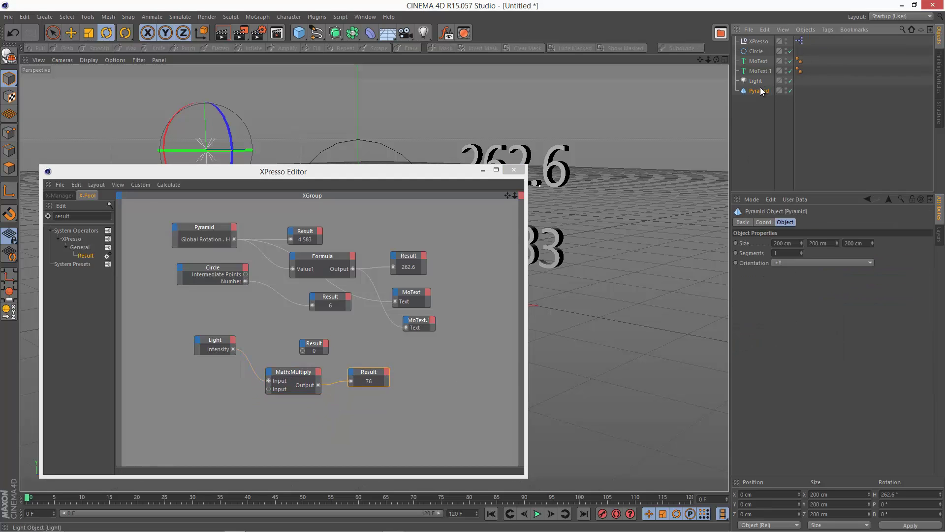
left_click_drag(212, 424, 223, 426)
left_click(242, 415)
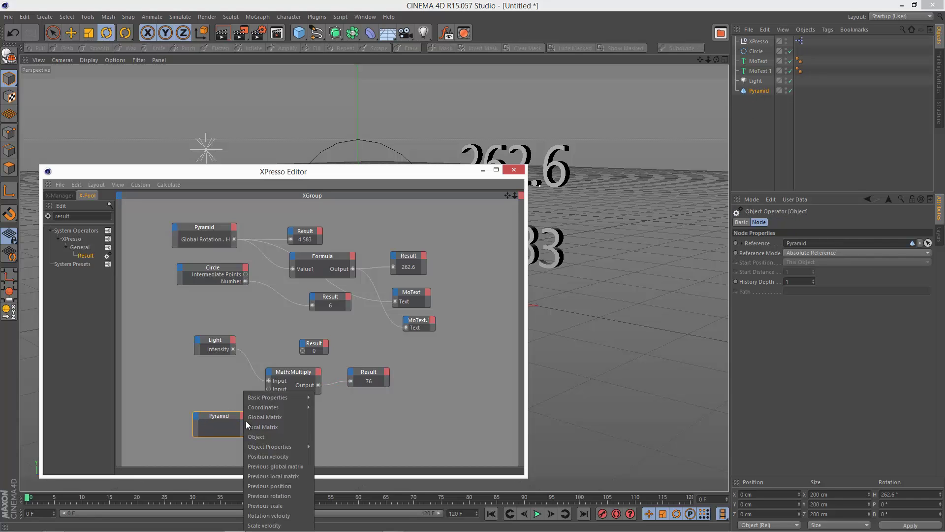
mouse_move(291, 407)
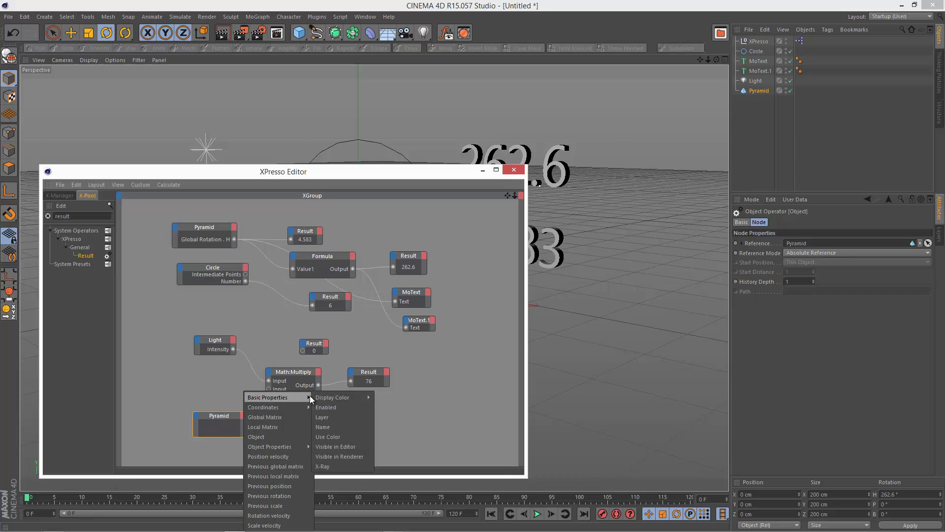
left_click(356, 448)
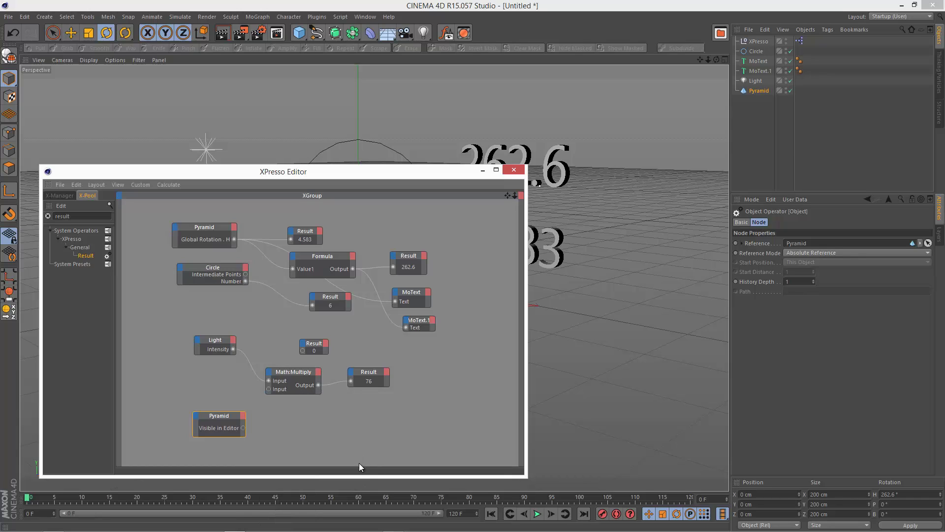
Step: Add a Bool Result node fed by Visible in Editor, and shrink the editor to show the scene
left_click_drag(87, 255, 325, 436)
left_click(804, 235)
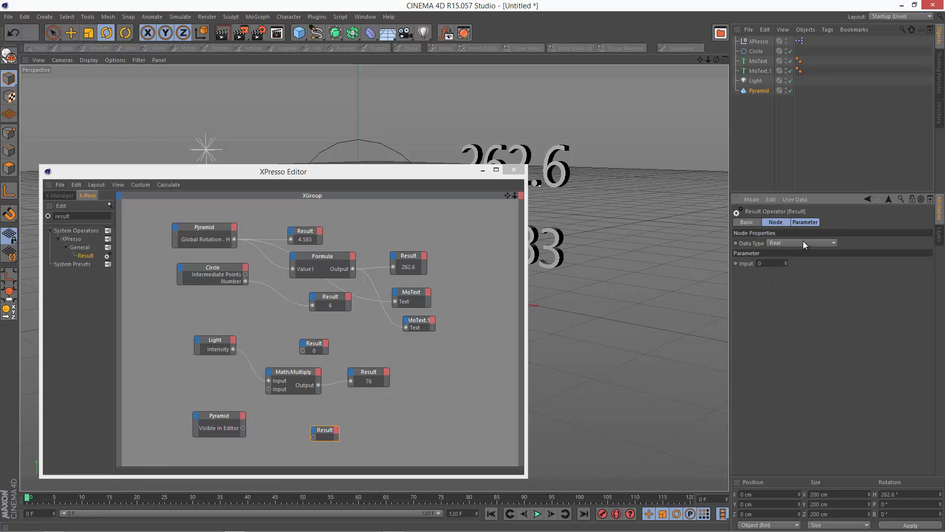
left_click(802, 241)
left_click(802, 270)
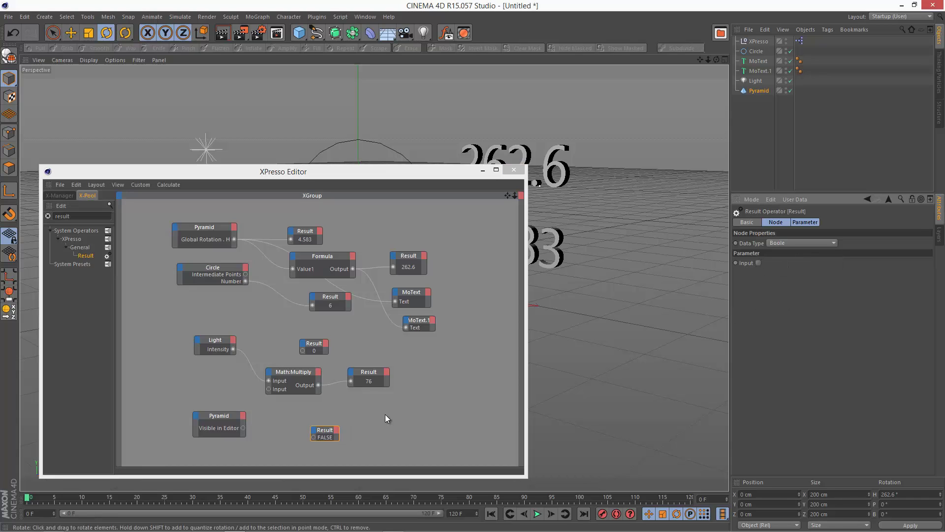
left_click(339, 439)
left_click_drag(244, 428, 313, 440)
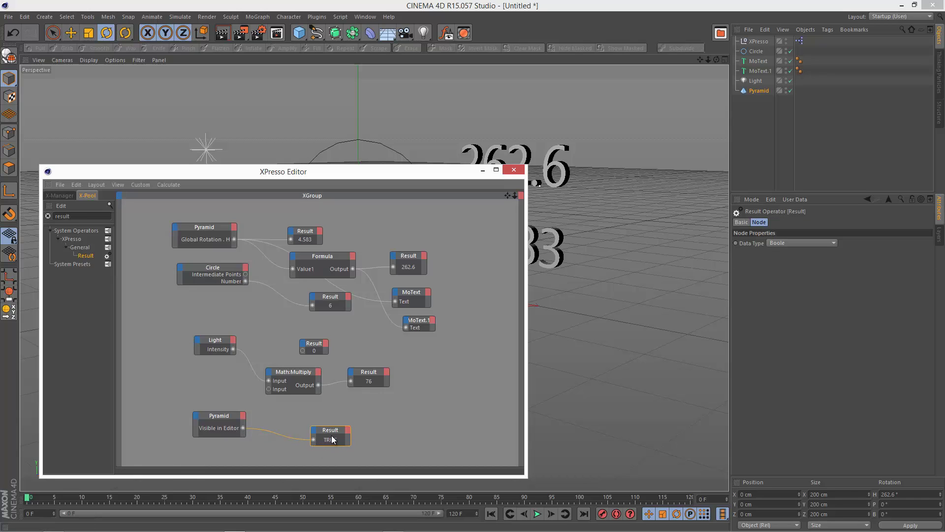
left_click_drag(372, 164, 410, 322)
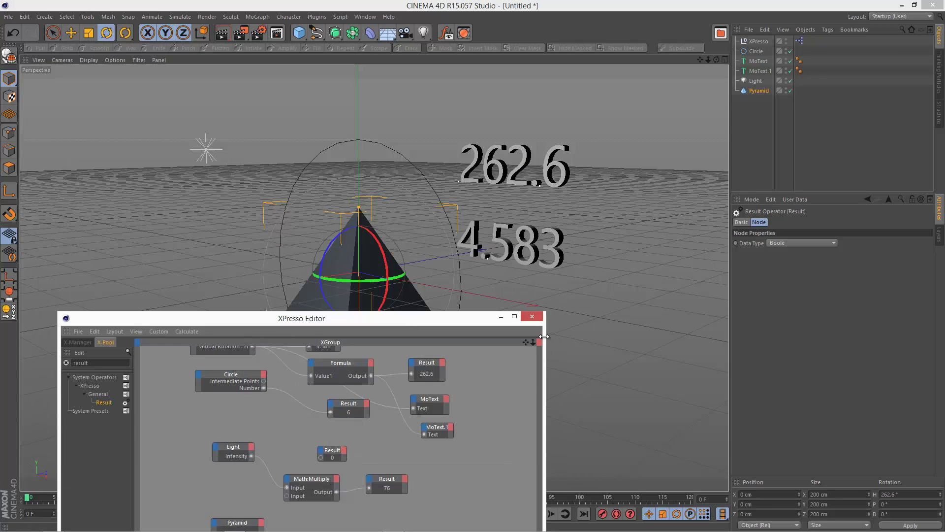
scroll(474, 340, "down", 4)
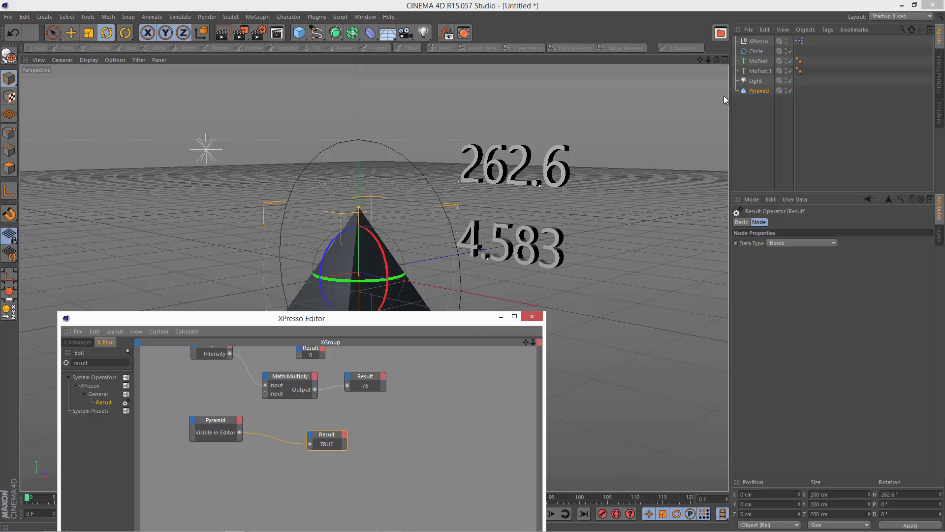
Step: Set the Pyramid's Visible in Editor to Off and check that the Result still reads TRUE
left_click(756, 90)
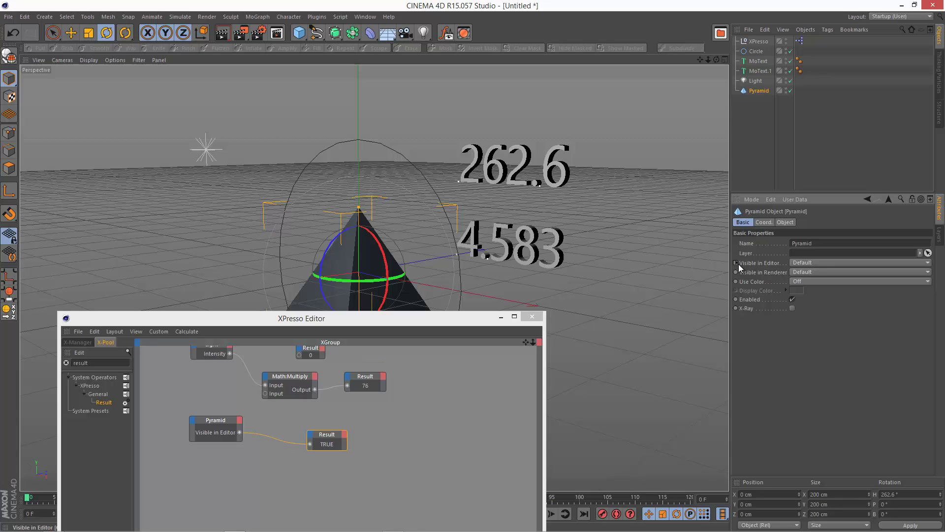
left_click(813, 261)
left_click(811, 291)
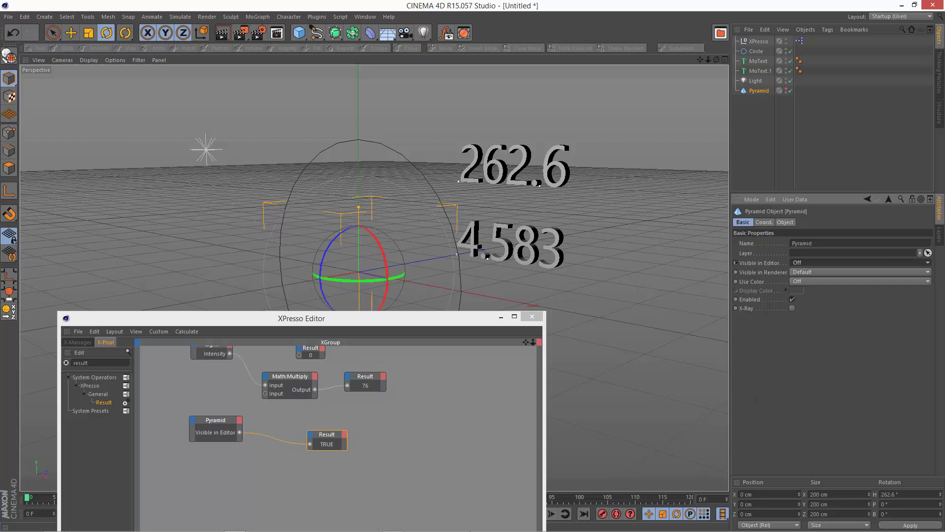
left_click(313, 488)
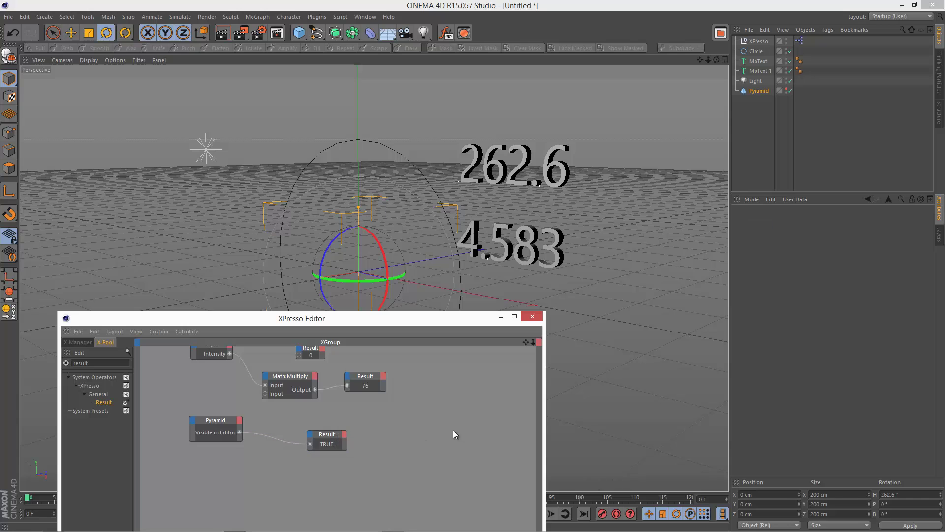
left_click_drag(241, 429, 228, 423)
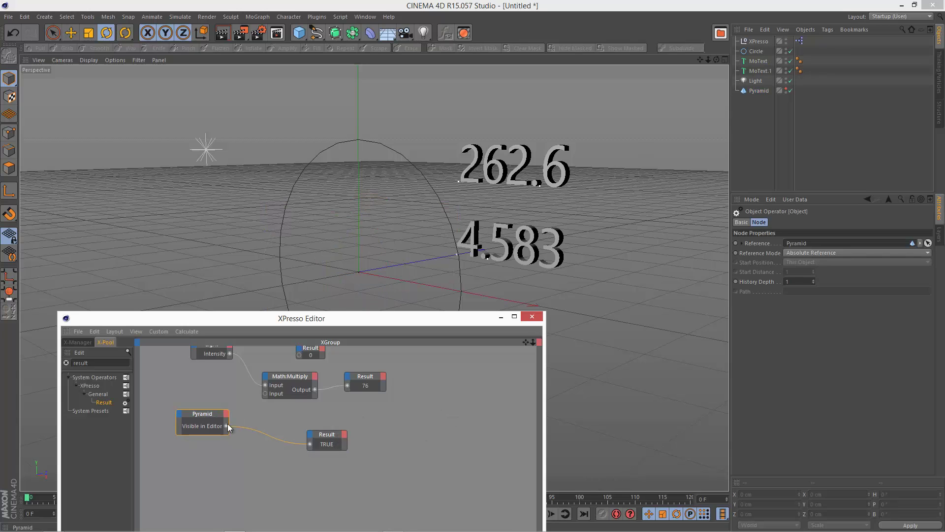
left_click(330, 438)
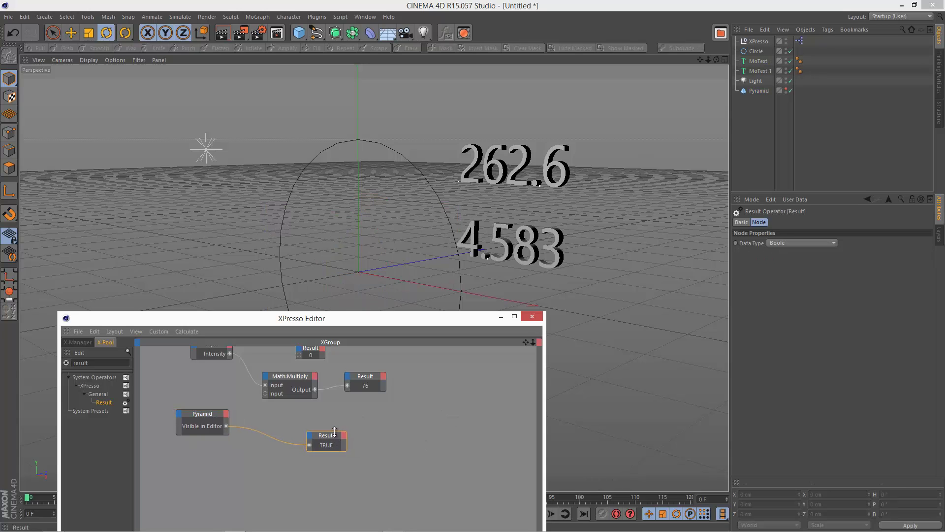
Step: Reselect the Pyramid object and node, and nudge the TRUE Result node into place
left_click(758, 90)
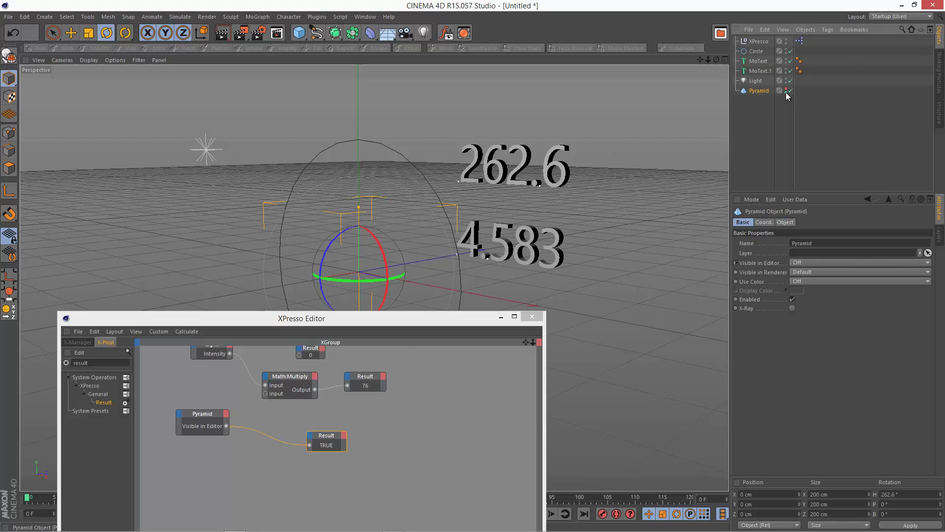
left_click(773, 117)
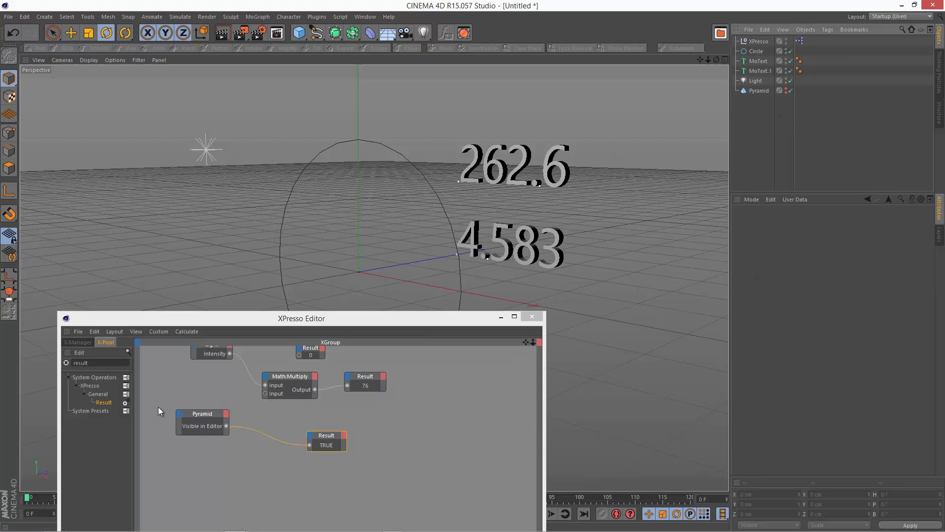
left_click(197, 415)
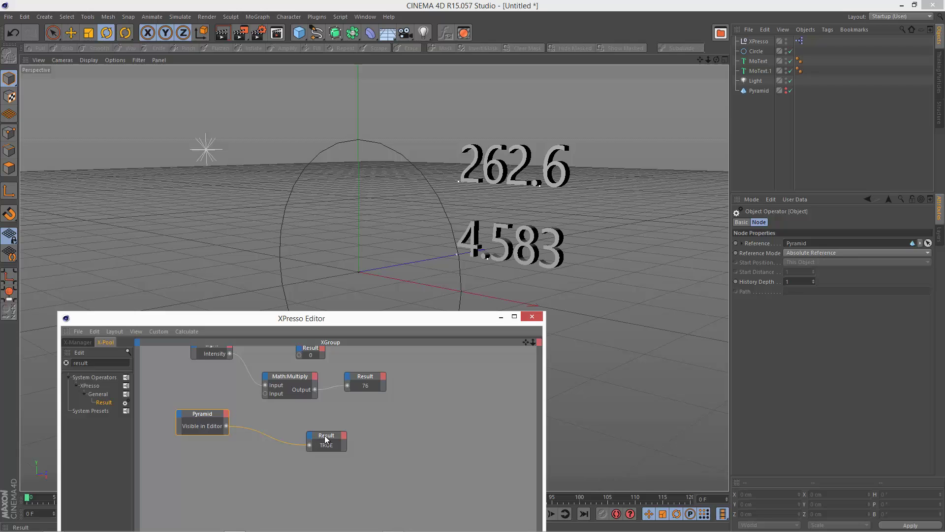
left_click(760, 90)
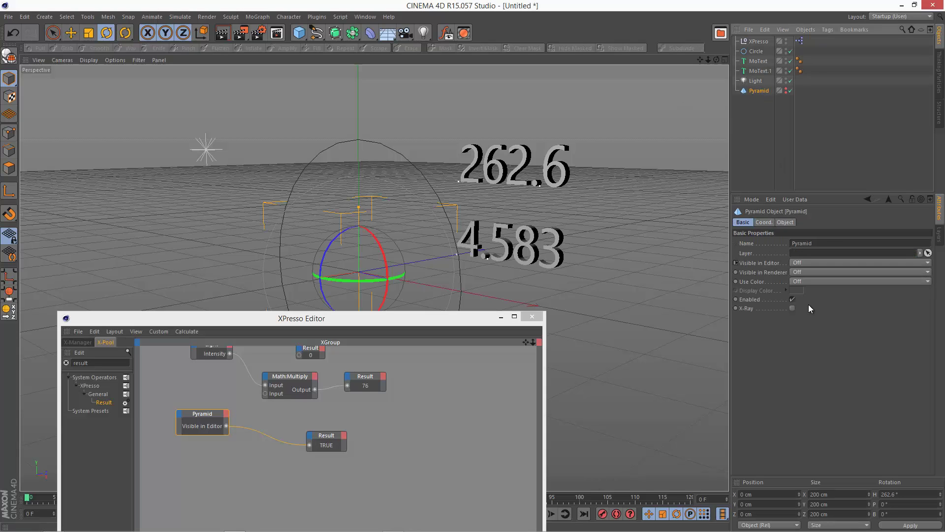
left_click(330, 441)
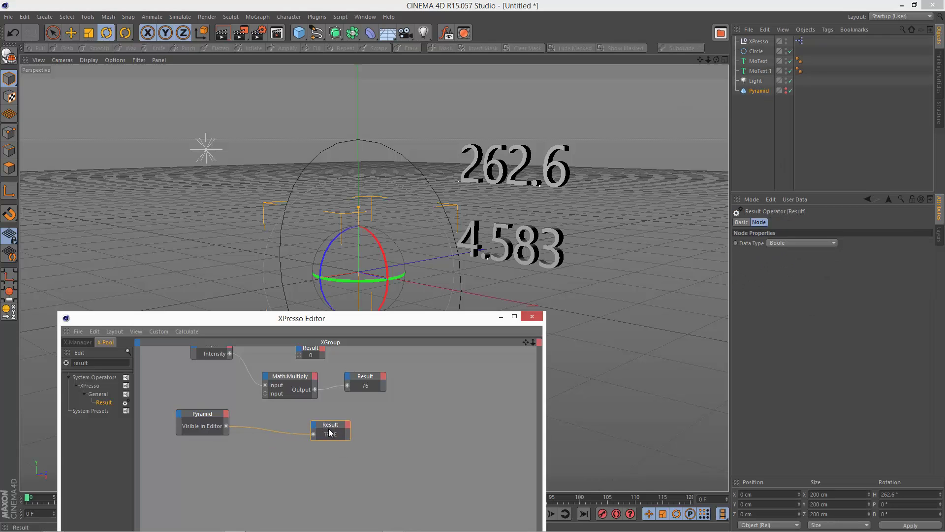
left_click_drag(332, 442, 330, 445)
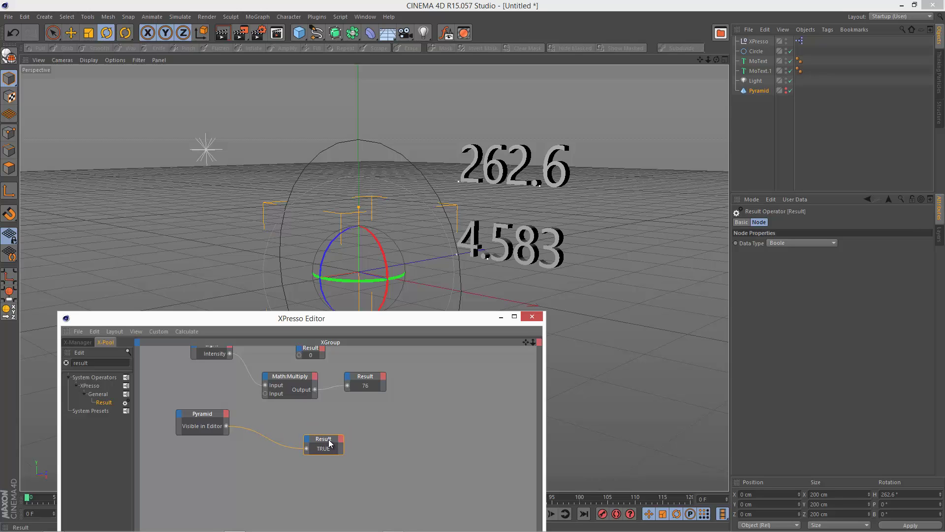
Step: Add an Enabled output to the Pyramid node and wire it to the Result instead of Visible in Editor
left_click(220, 416)
left_click(226, 414)
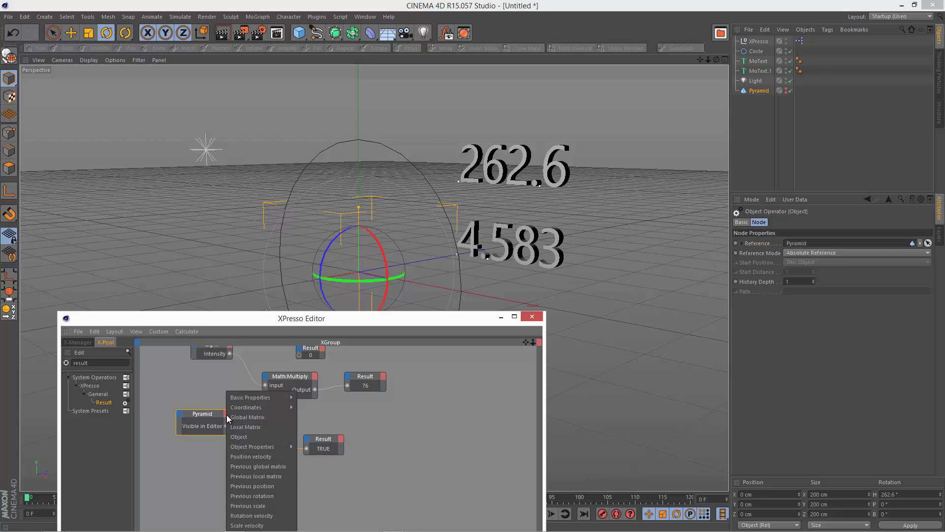
mouse_move(284, 398)
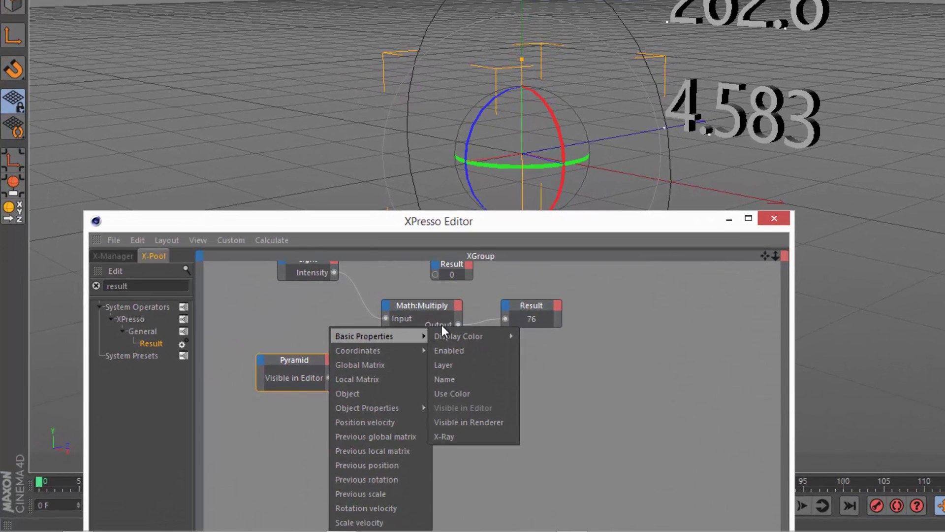
left_click(458, 350)
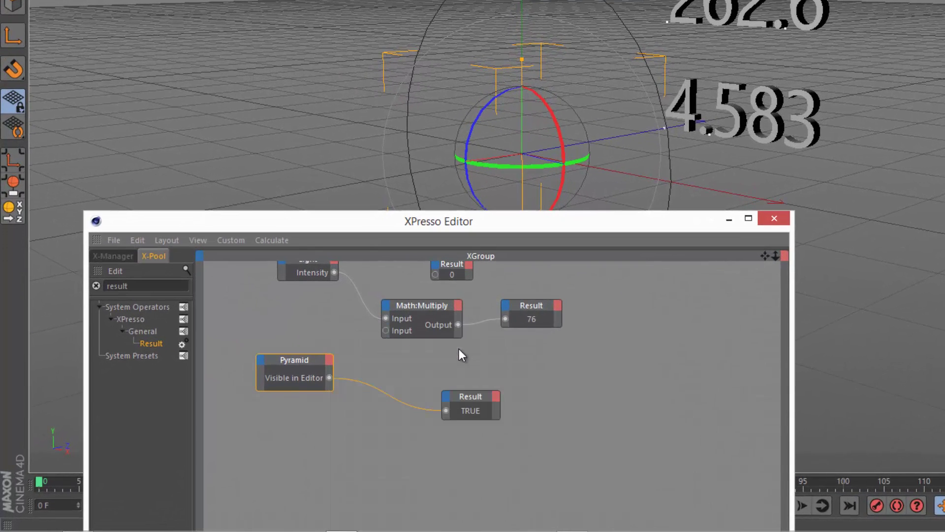
left_click(383, 389)
key("Delete")
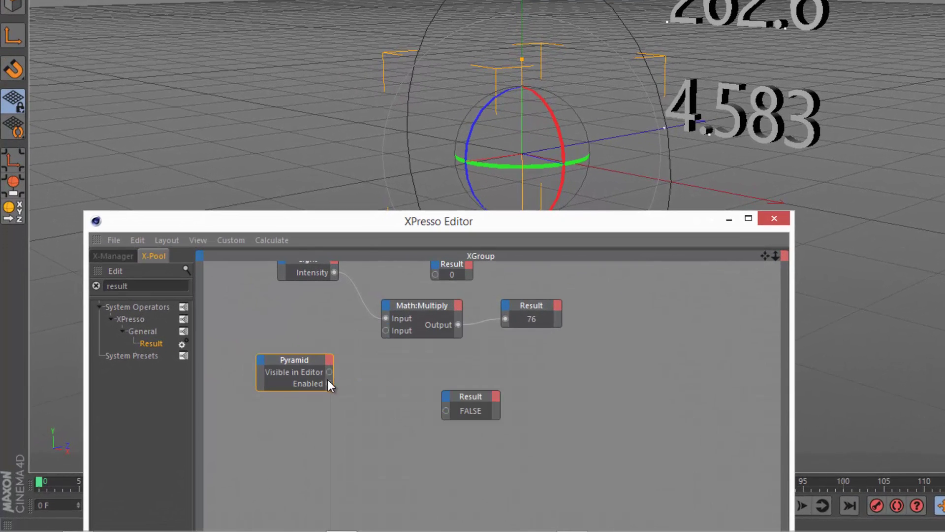
left_click_drag(329, 383, 445, 411)
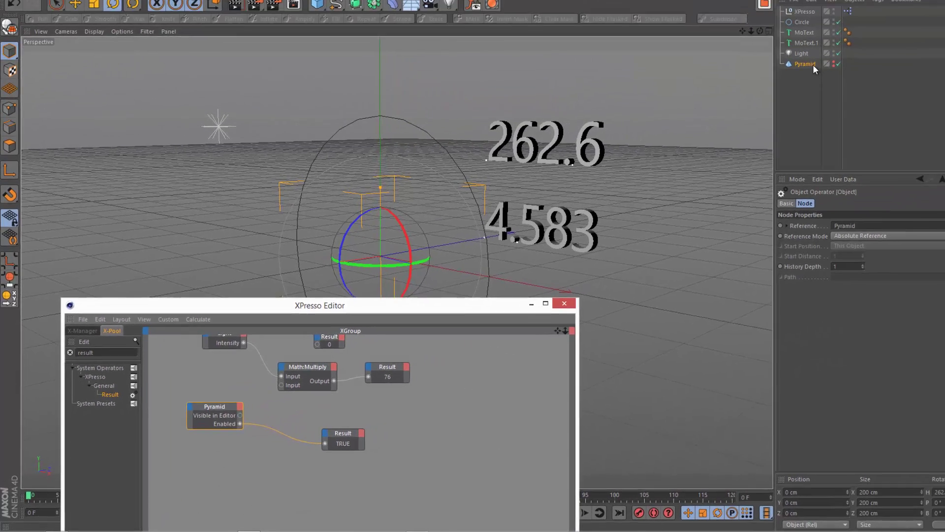
Step: Disable the Pyramid object so the Bool Result reads FALSE
left_click(807, 64)
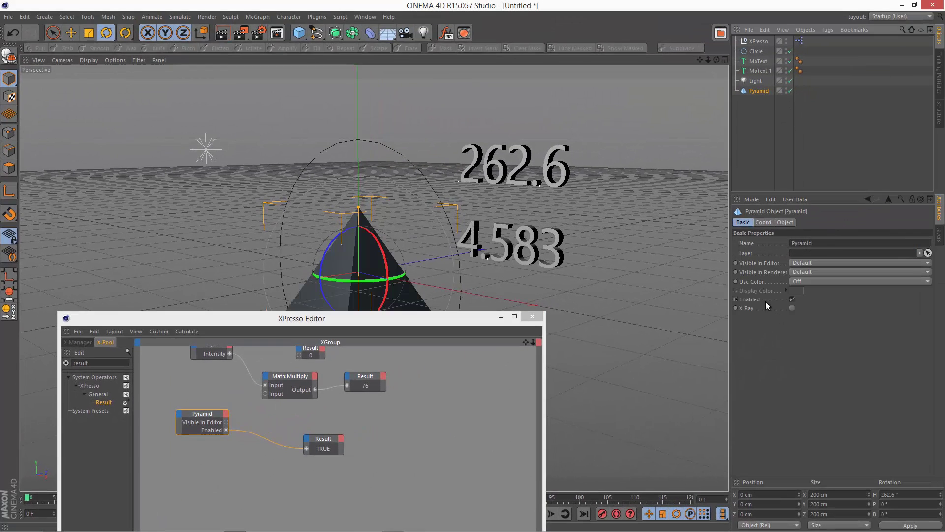
left_click(792, 300)
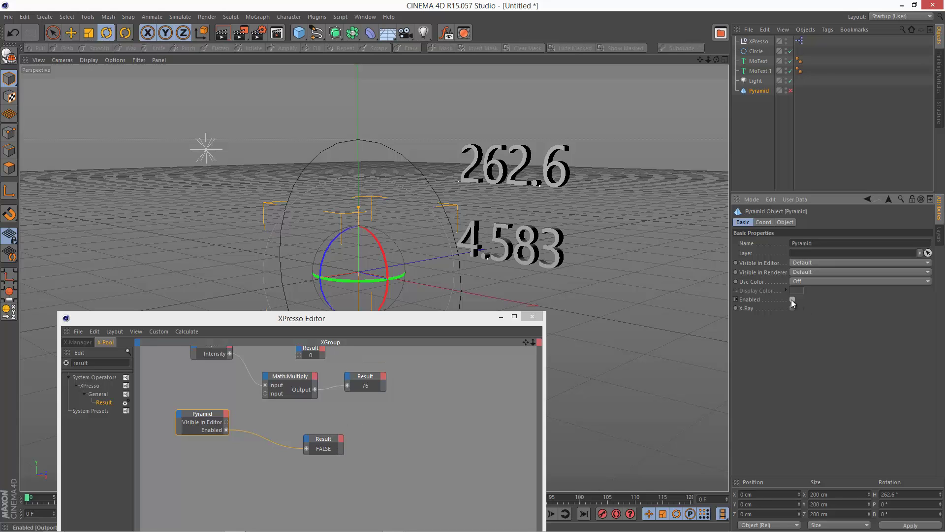
left_click(805, 262)
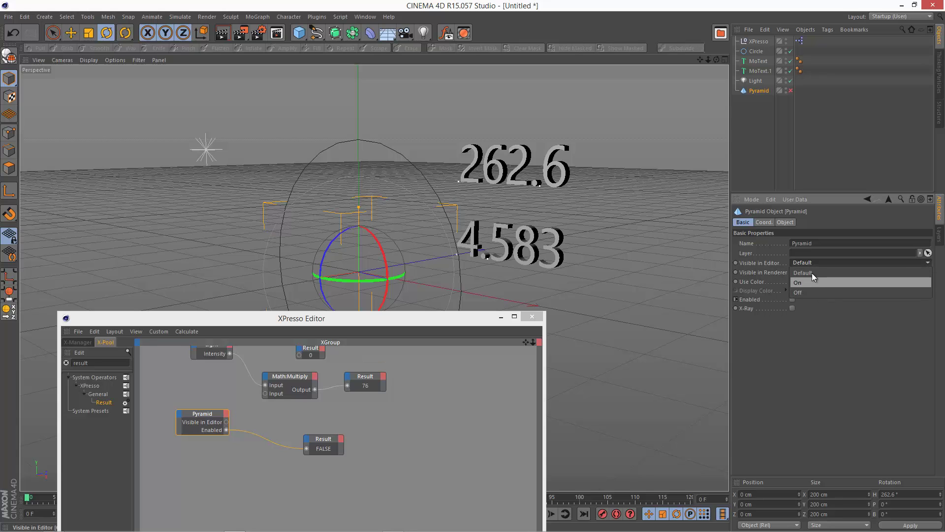
left_click(807, 329)
left_click(792, 299)
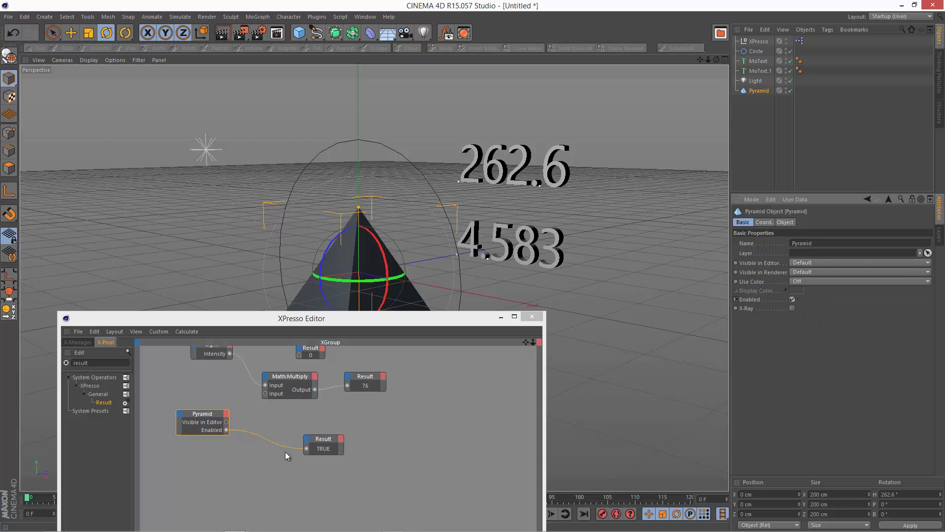
left_click(792, 299)
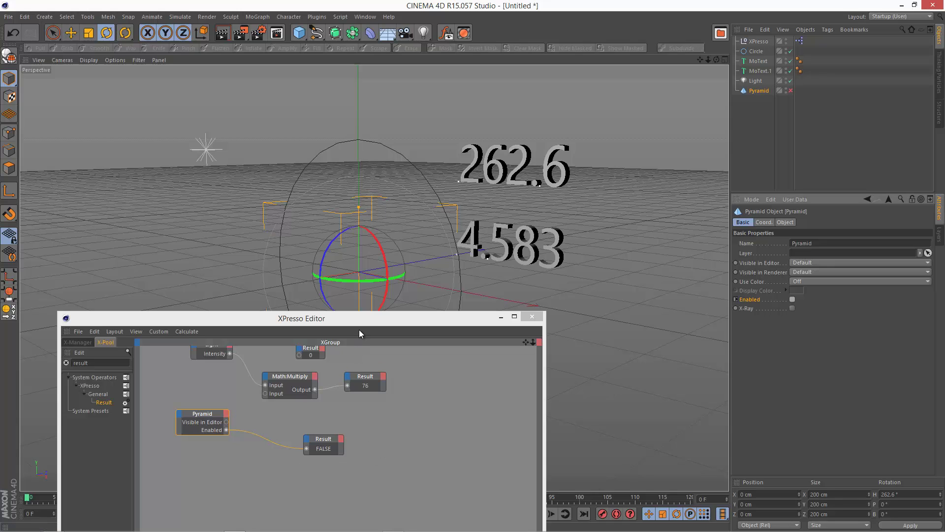
Step: Search X-Pool for 'time' and add a Time node to the graph
left_click_drag(361, 324, 401, 245)
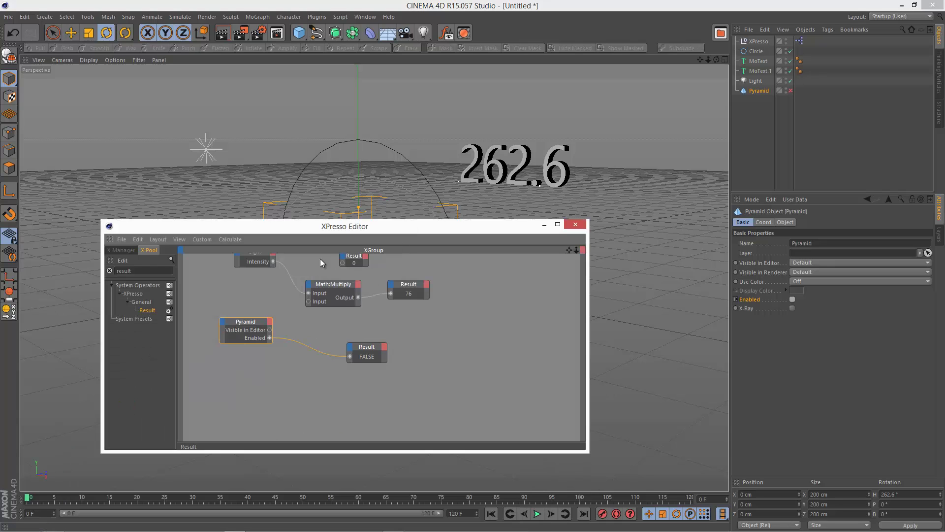
double_click(122, 272)
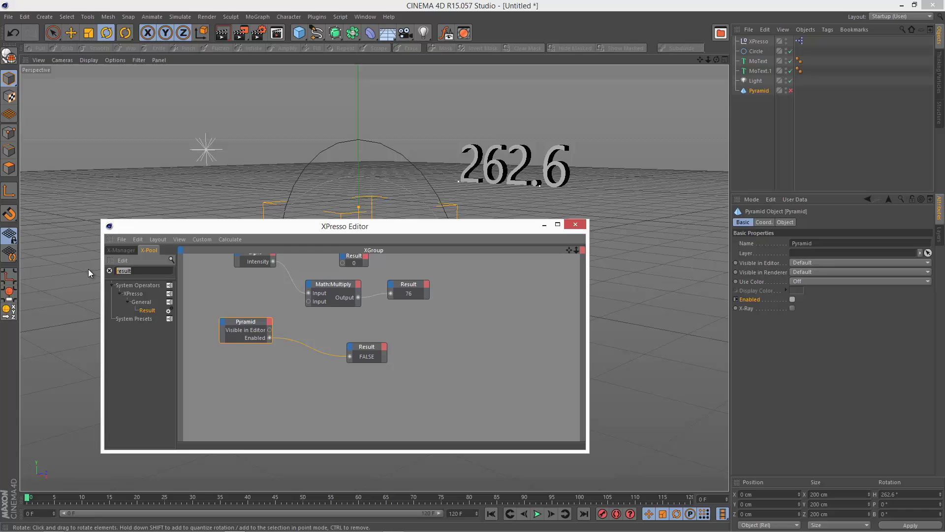
type("time")
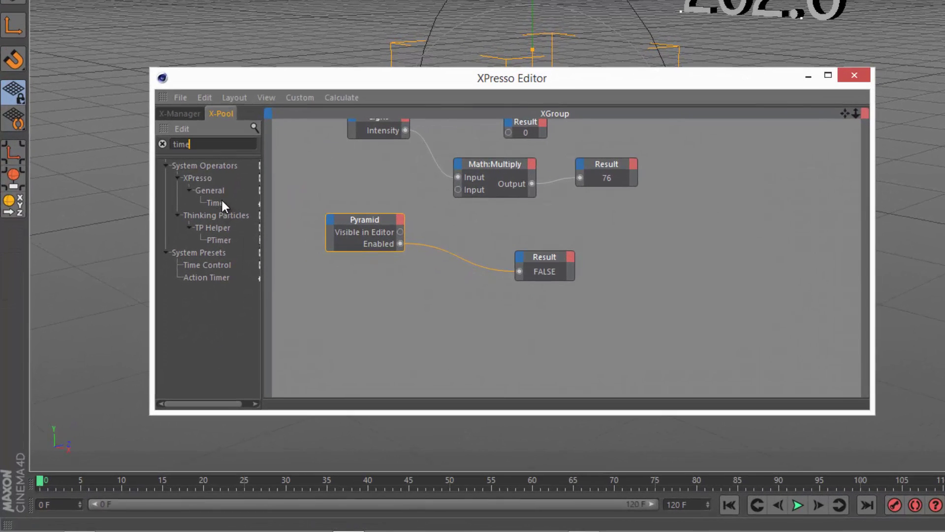
left_click_drag(166, 278, 341, 379)
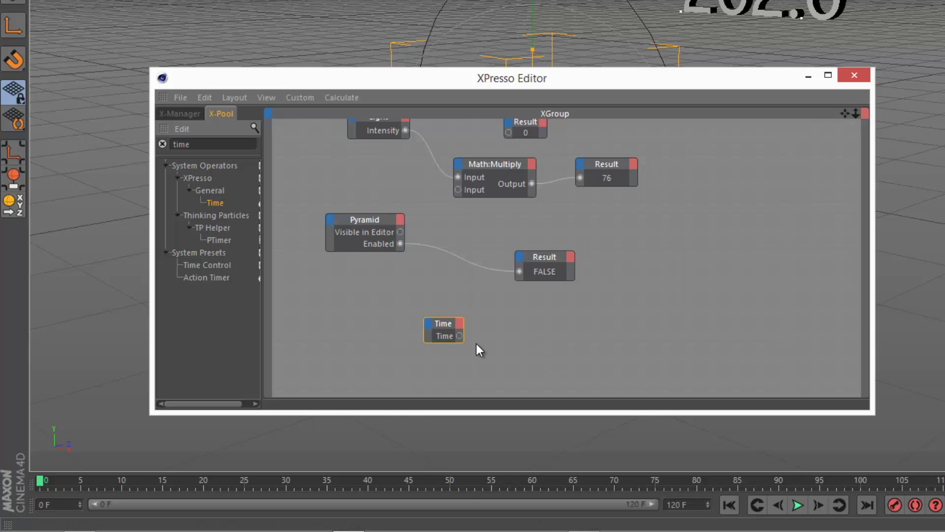
left_click_drag(463, 342, 475, 348)
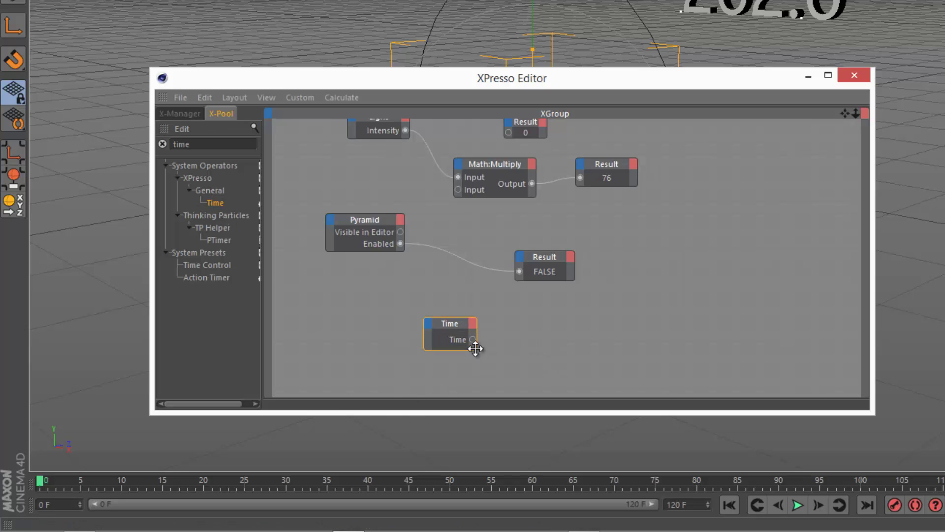
Step: Search X-Pool for 'res' and place a new Result node beside the Time node
double_click(223, 144)
type("res")
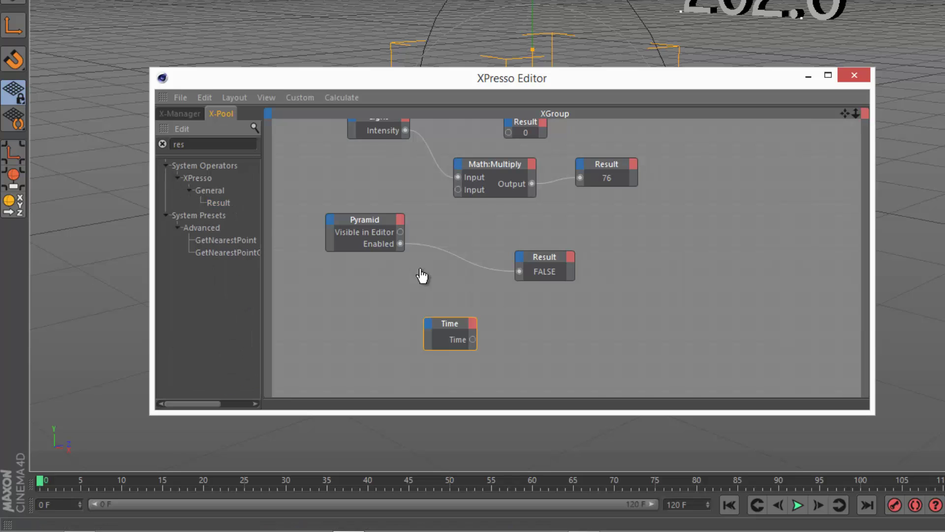
left_click_drag(500, 314, 567, 333)
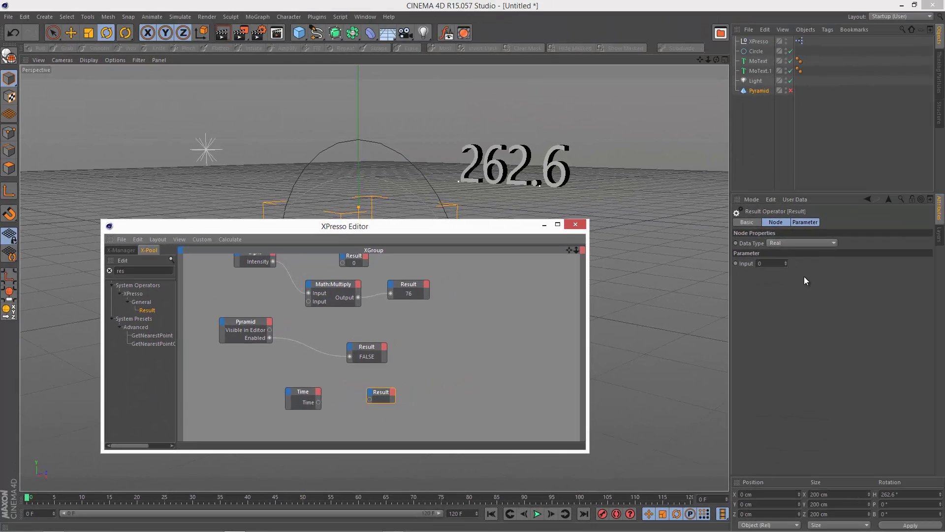
Step: Set the new Result's data type to Time, wire the Time output into it, and test playback
left_click(801, 243)
left_click(801, 332)
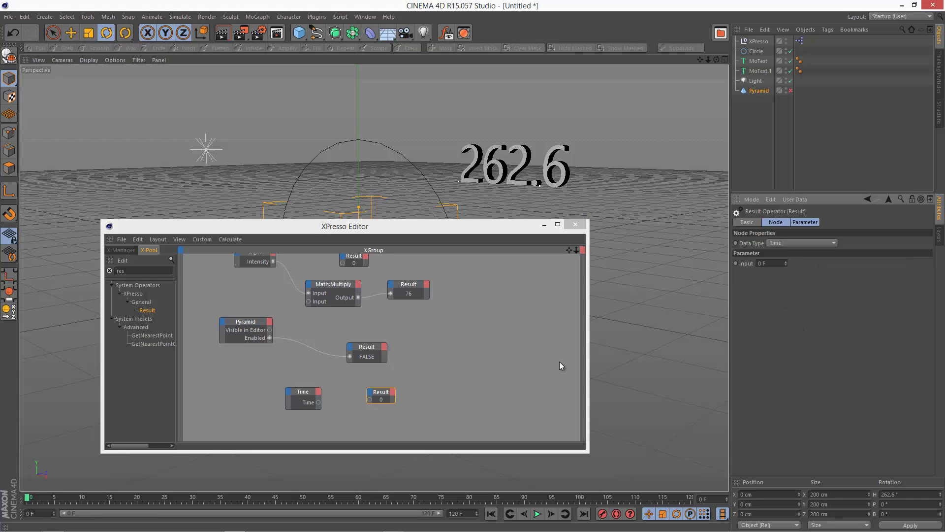
left_click_drag(318, 402, 370, 399)
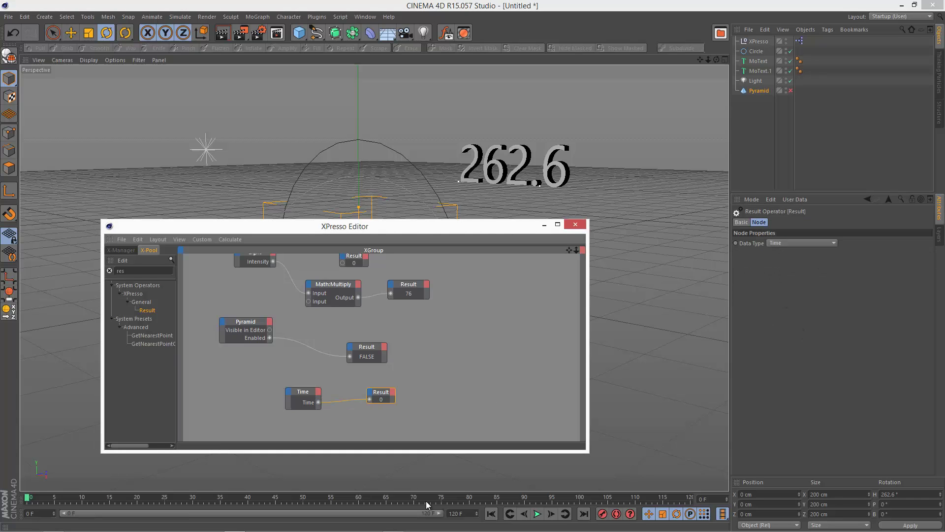
left_click(538, 514)
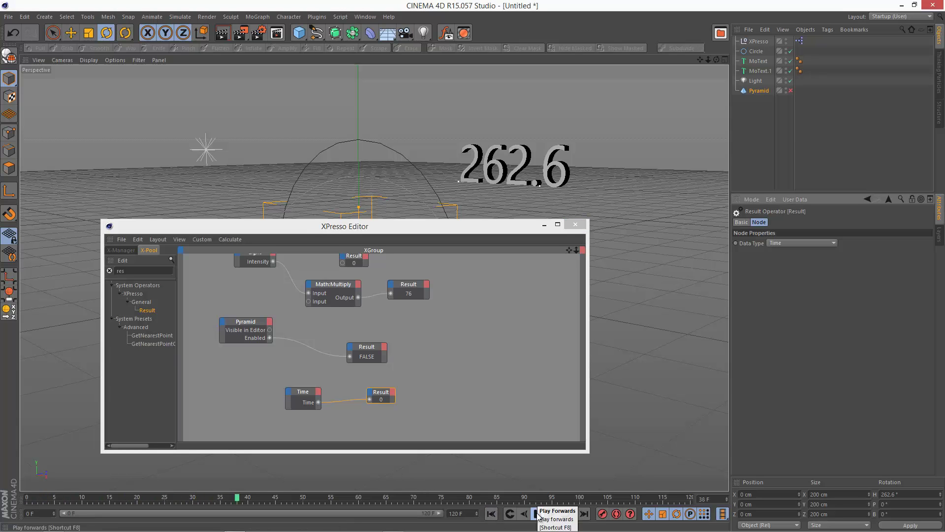
left_click(537, 513)
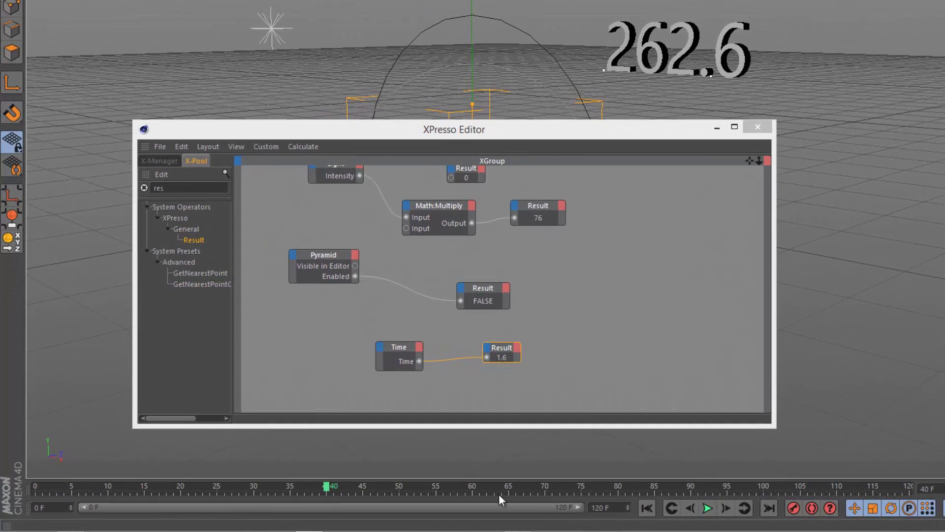
Step: Check the Result at frames 50 and 25, where it reads 1, and tidy the node positions
left_click_drag(507, 352, 514, 364)
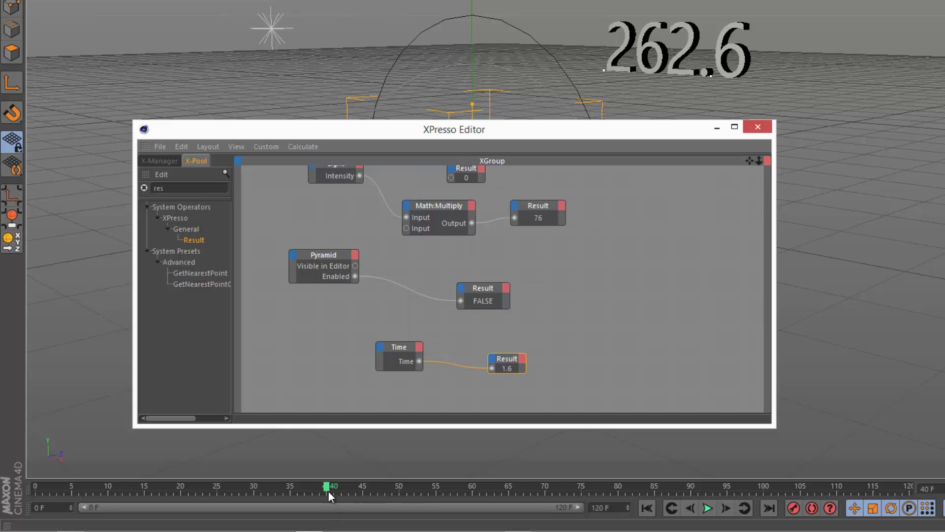
left_click(399, 489)
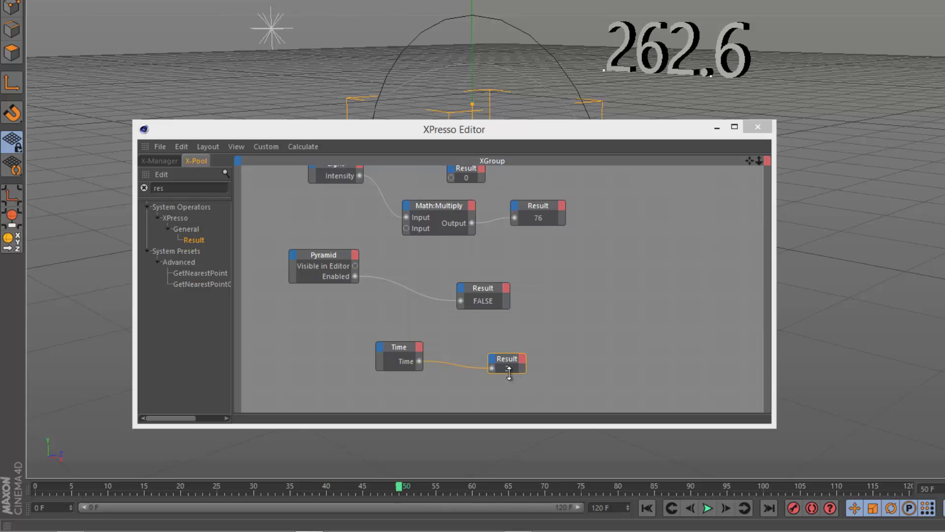
left_click(217, 489)
left_click_drag(389, 347, 382, 332)
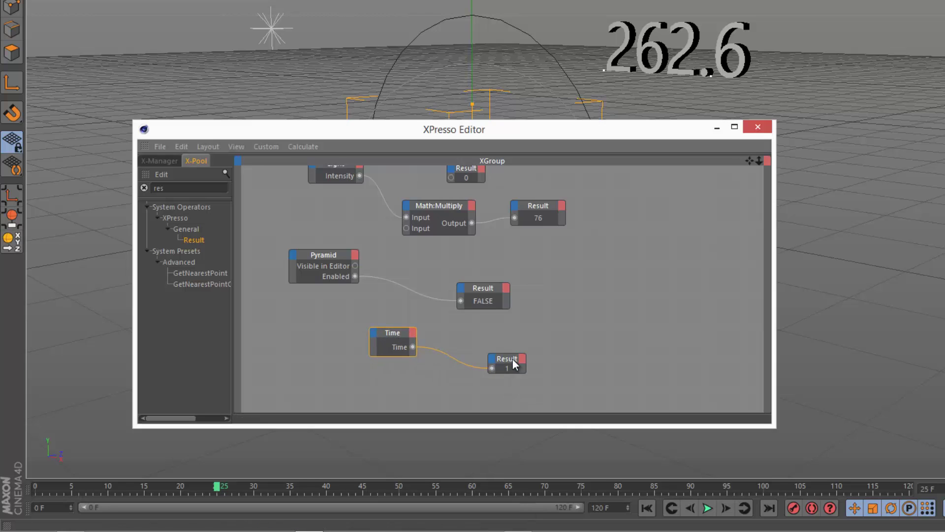
left_click_drag(513, 363, 510, 353)
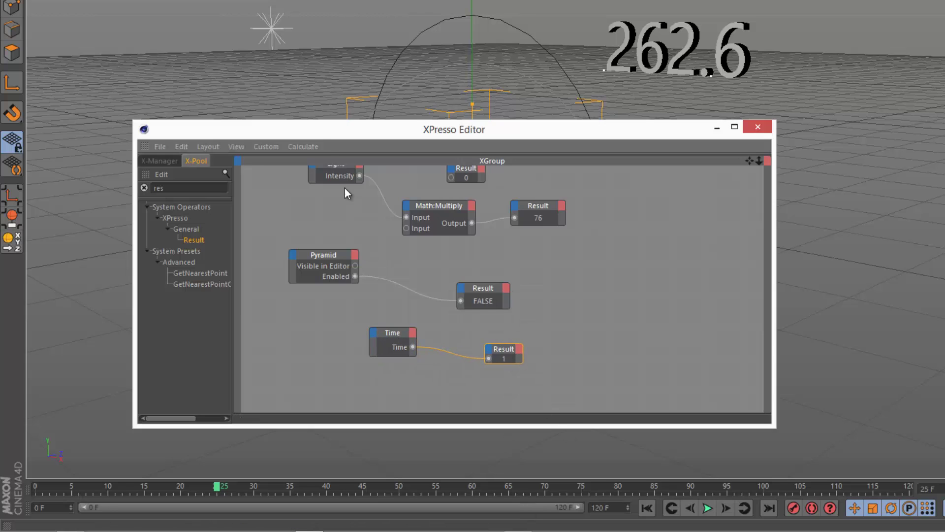
left_click(303, 146)
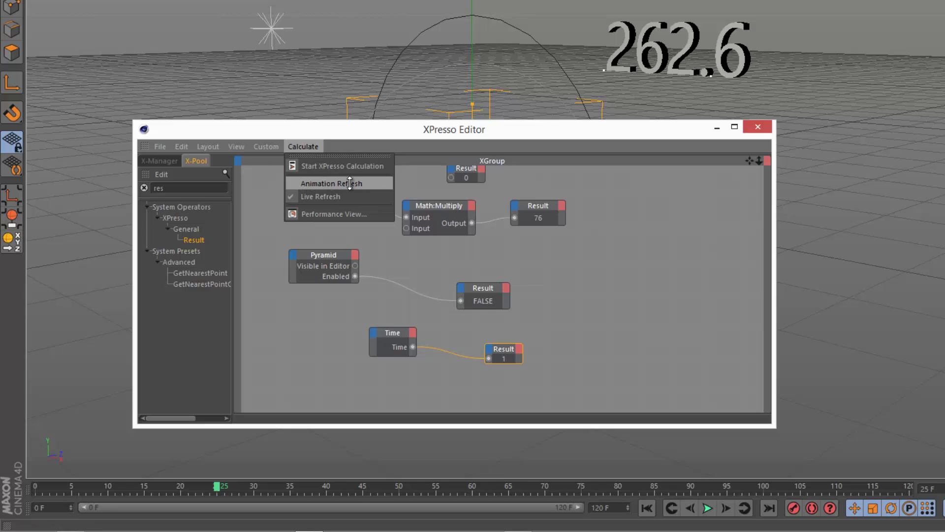
Step: Enable Animation Refresh, then play from frame 0 to about frame 78, where the Result reads 3.12
left_click(350, 184)
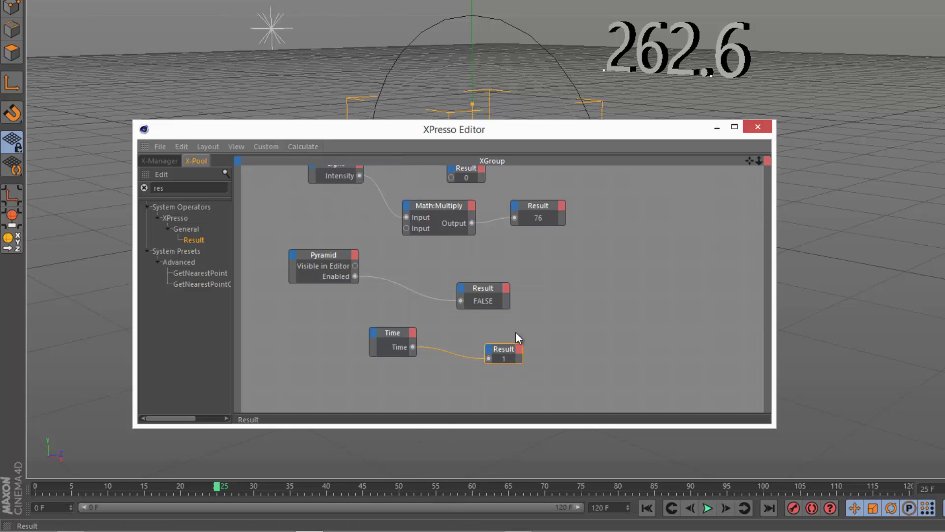
left_click(647, 508)
left_click(708, 508)
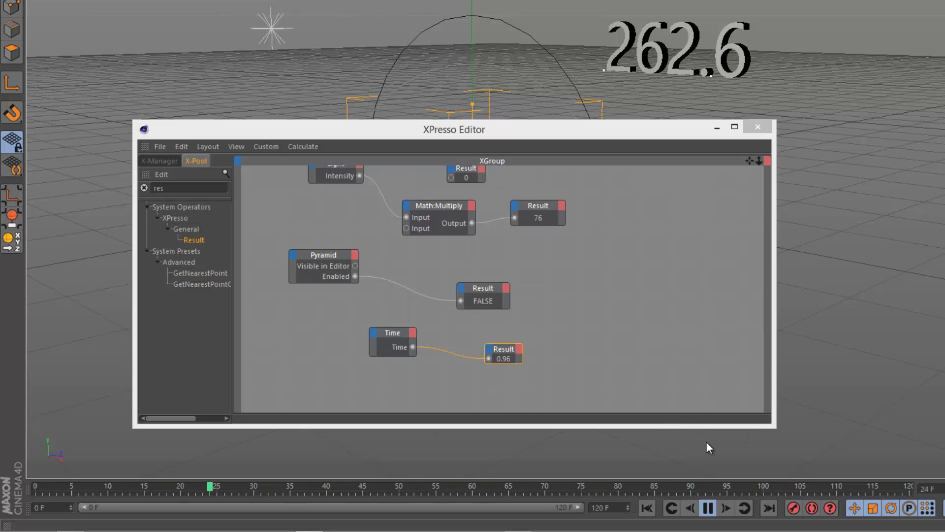
left_click(708, 507)
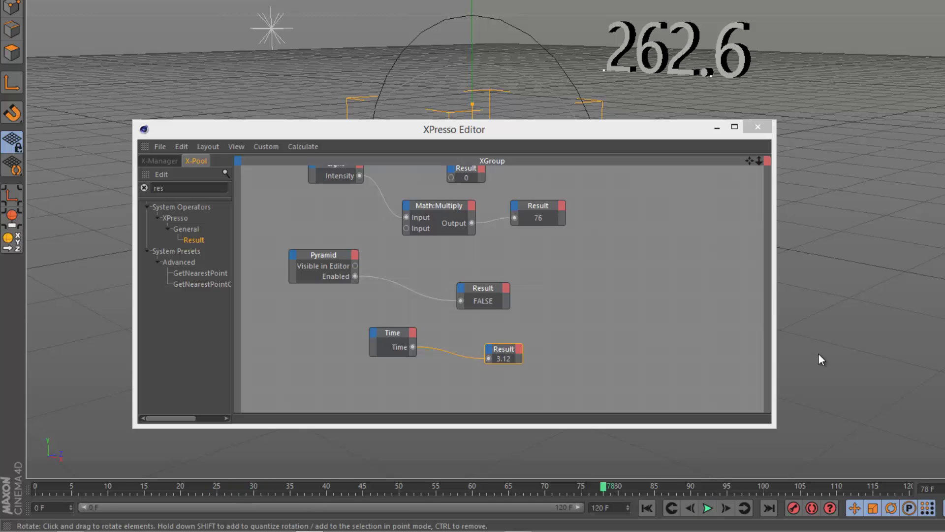